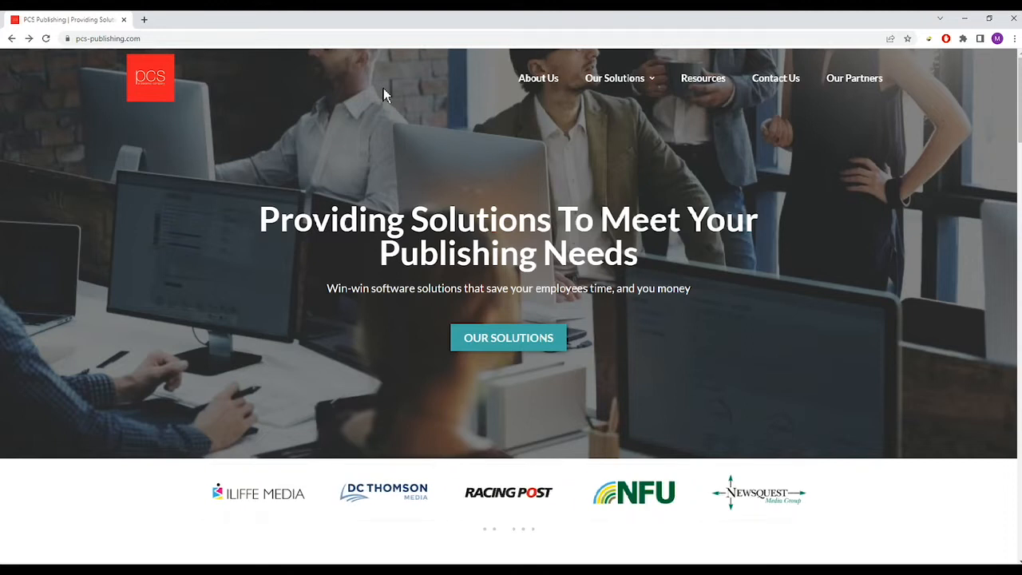
- Select the pcs-publishing.com address in Chrome's address bar
{"action": "left_click", "coordinate": [203, 38]}
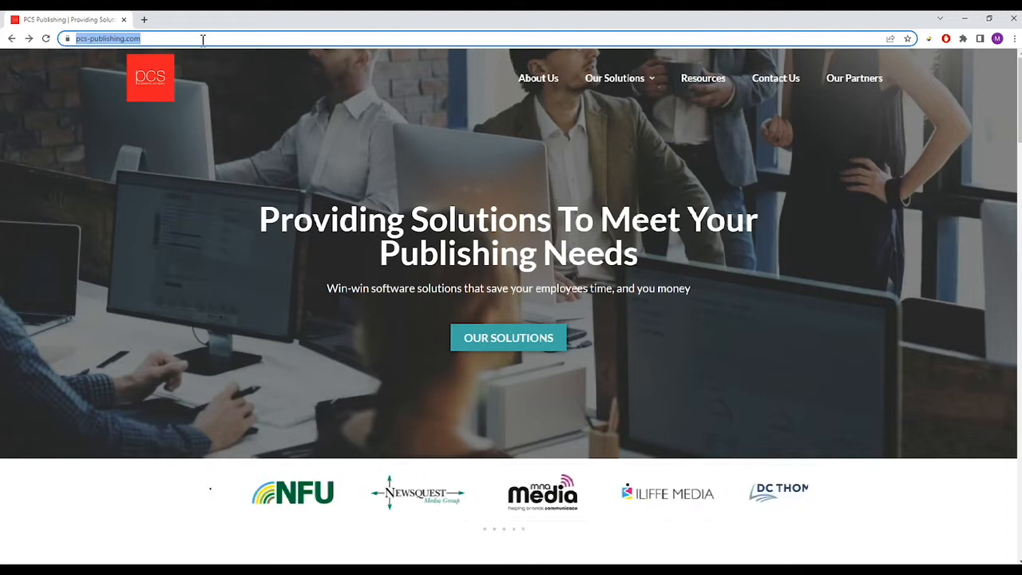
{"action": "type", "text": "htt"}
{"action": "key", "text": "End"}
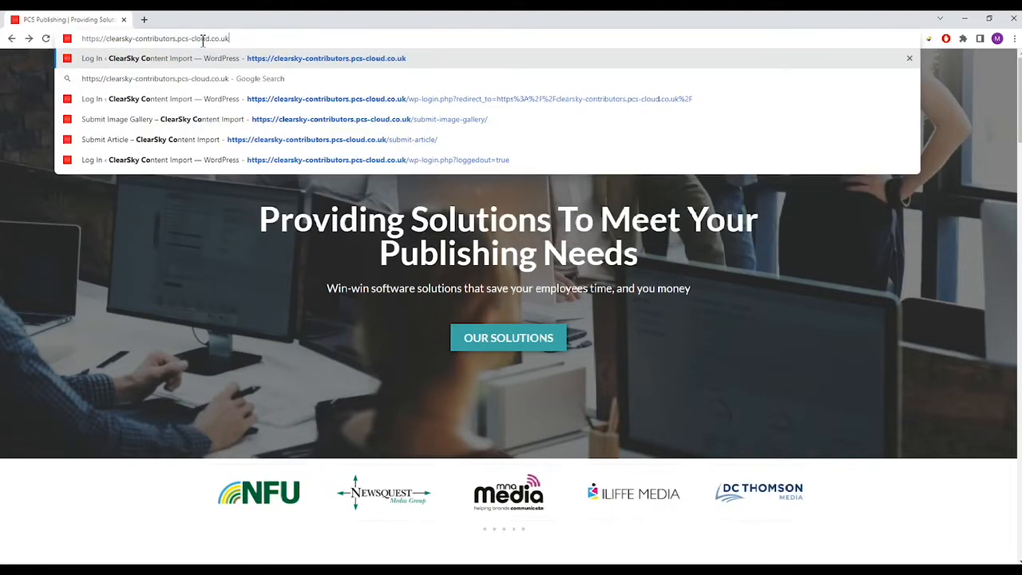
{"action": "left_click", "coordinate": [83, 38]}
{"action": "left_click_drag", "start_coordinate": [83, 38], "coordinate": [209, 44]}
{"action": "left_click", "coordinate": [210, 38]}
{"action": "left_click", "coordinate": [237, 38]}
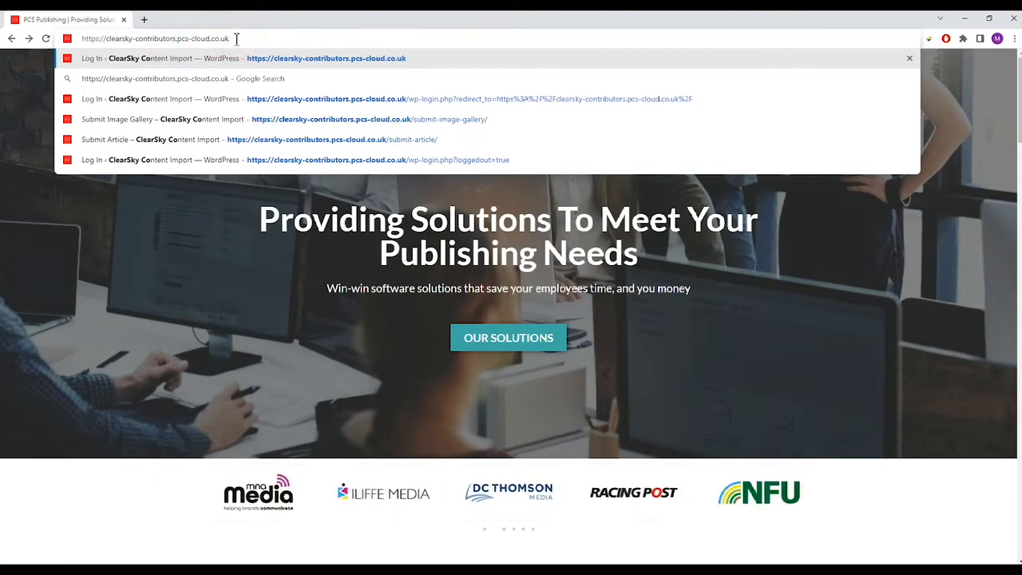
{"action": "key", "text": "Return"}
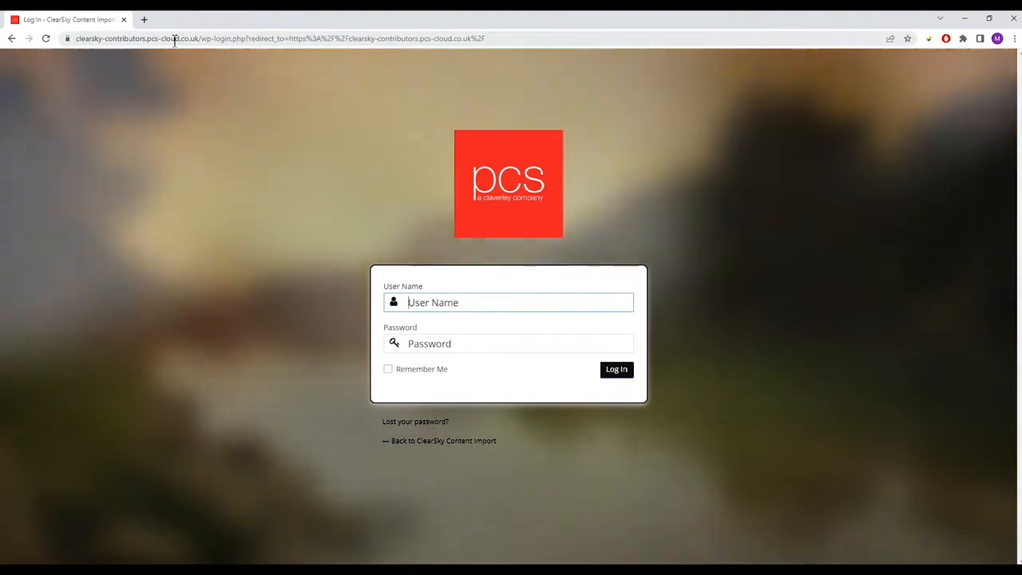
- Enter the contributor's user name in the login User Name field
{"action": "left_click", "coordinate": [171, 39]}
{"action": "left_click", "coordinate": [158, 38]}
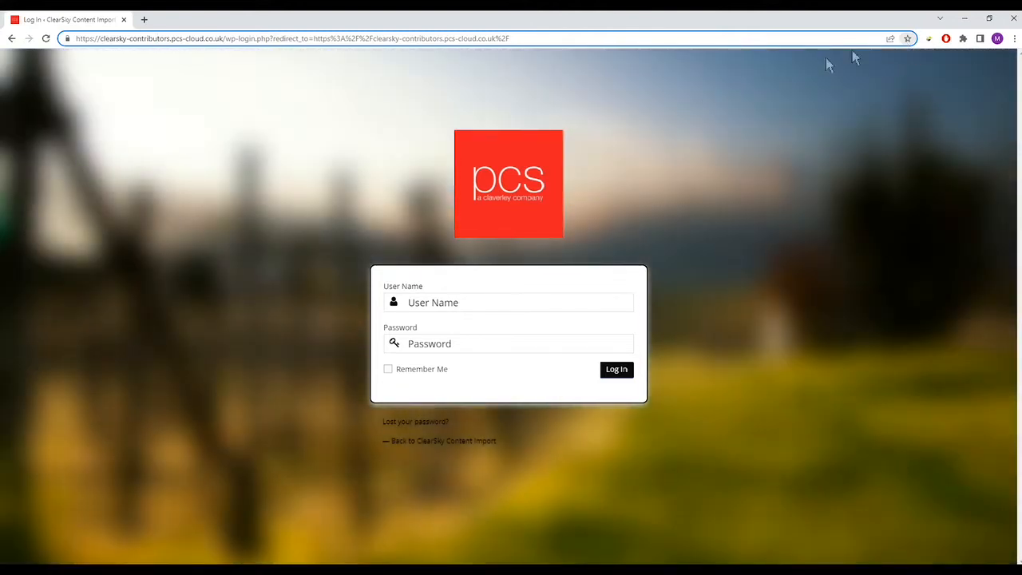
{"action": "left_click", "coordinate": [291, 112]}
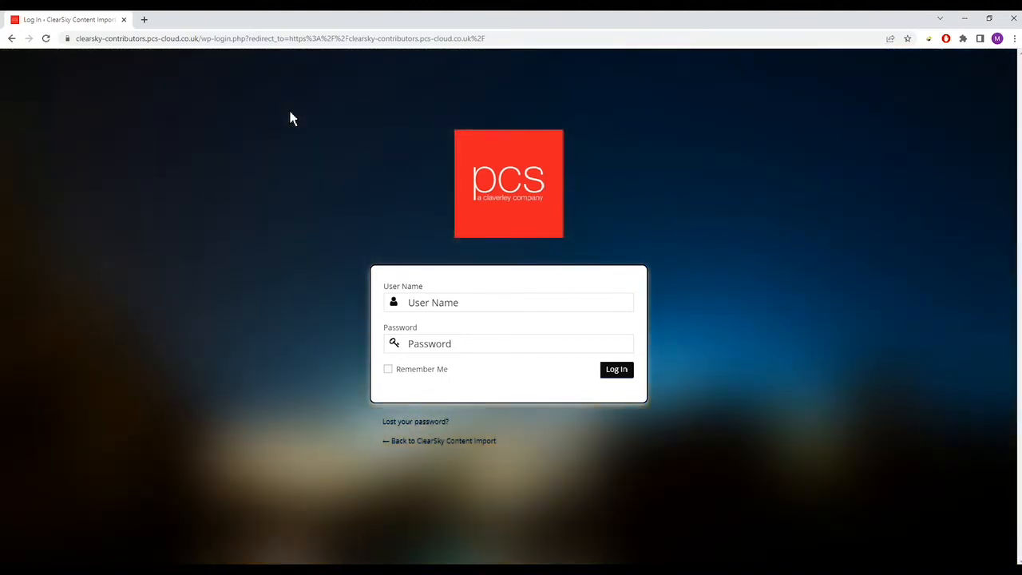
{"action": "left_click", "coordinate": [461, 304]}
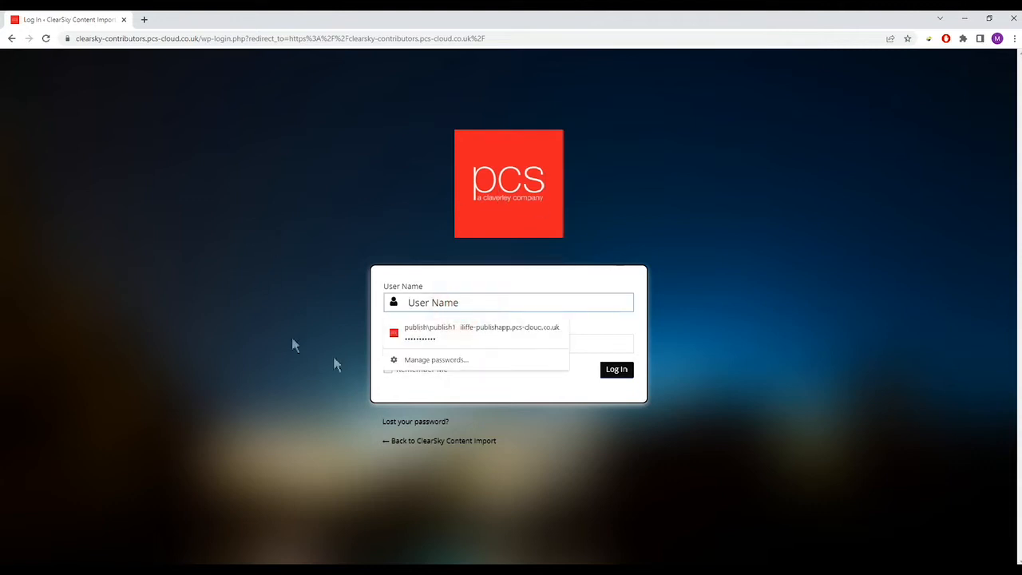
{"action": "left_click", "coordinate": [711, 301]}
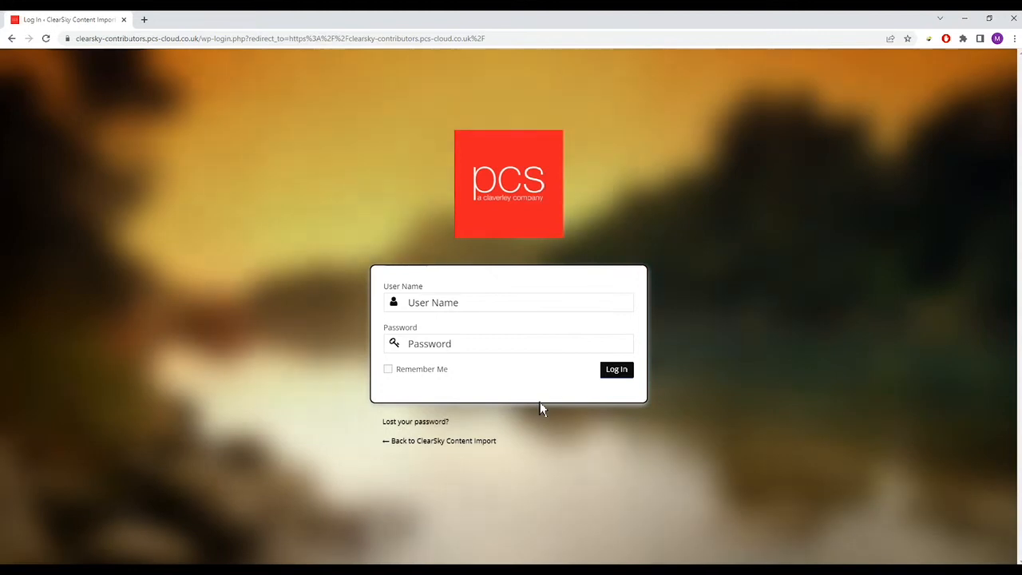
{"action": "left_click", "coordinate": [450, 302]}
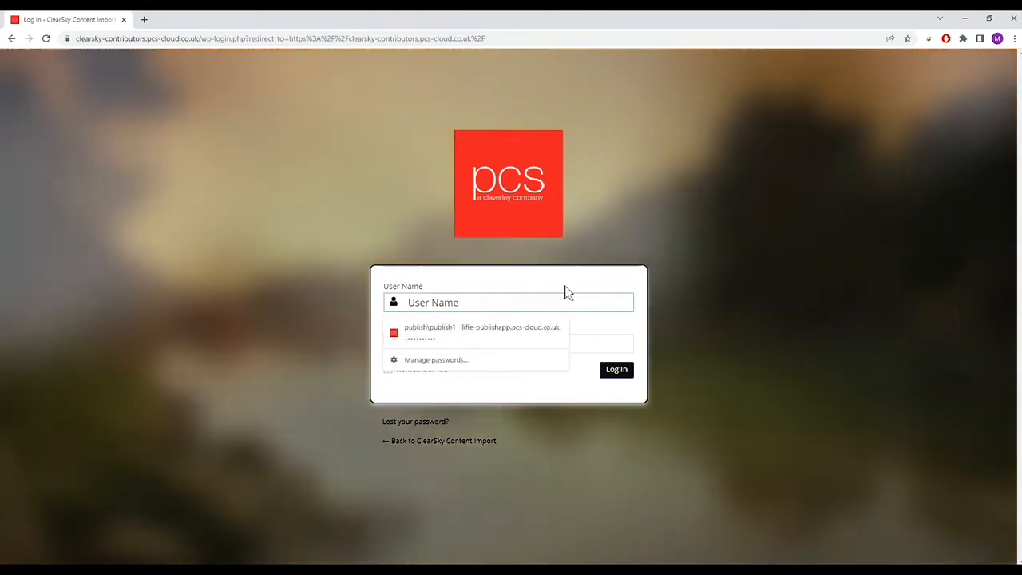
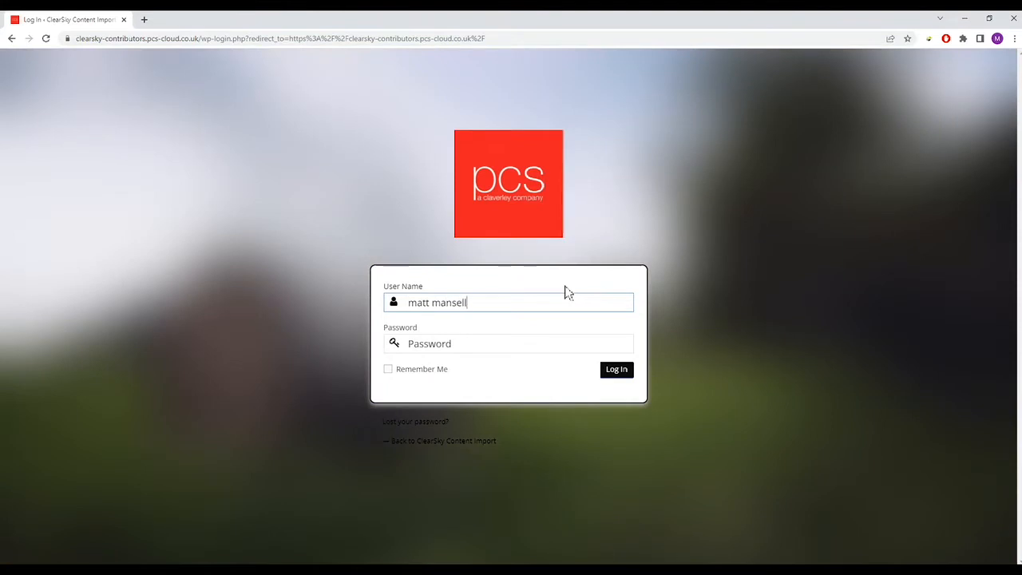
{"action": "left_click", "coordinate": [757, 294]}
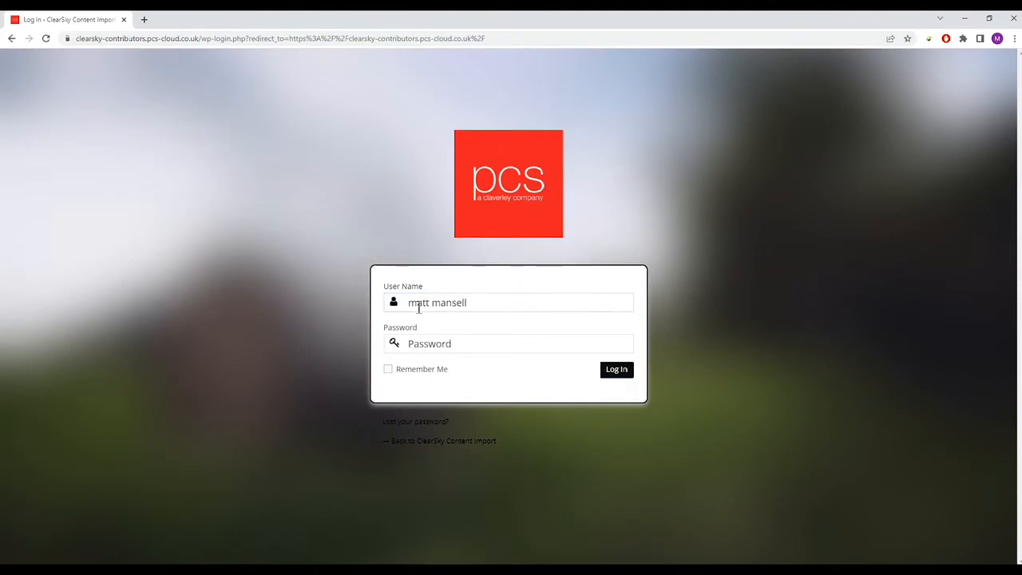
- Enter the account password in the Password field
{"action": "left_click", "coordinate": [459, 344]}
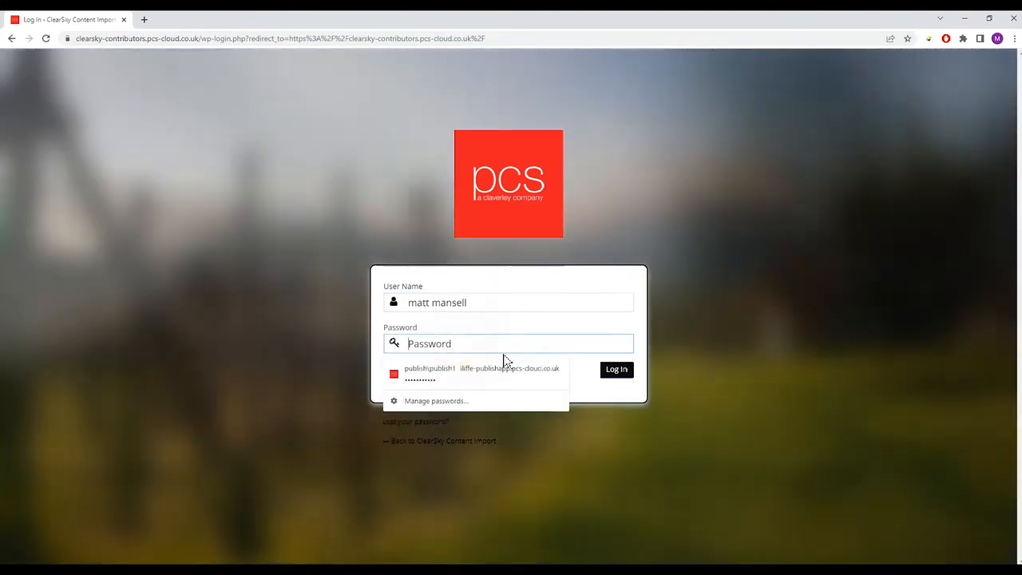
{"action": "type", "text": "••••••••••"}
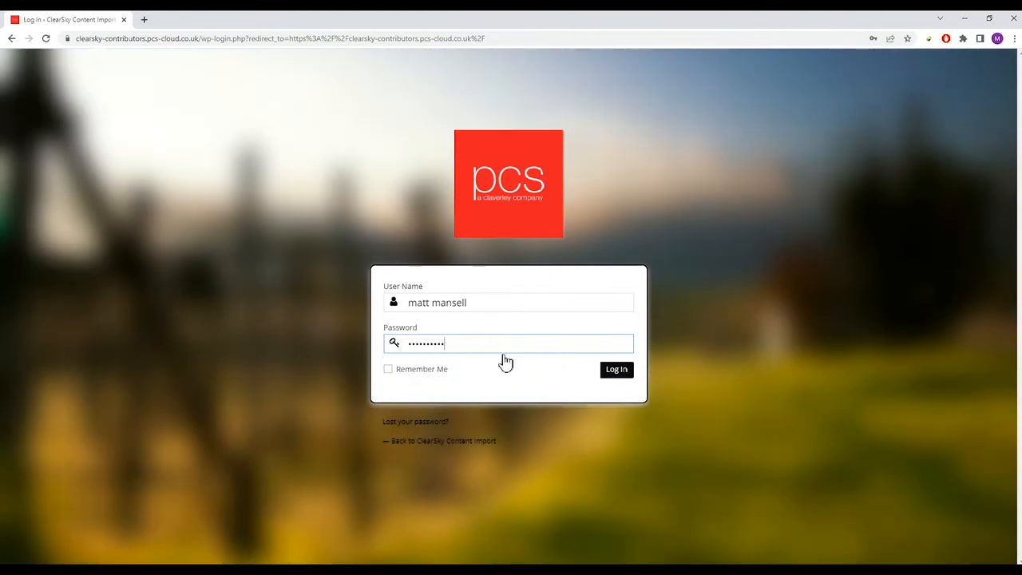
{"action": "left_click", "coordinate": [735, 351]}
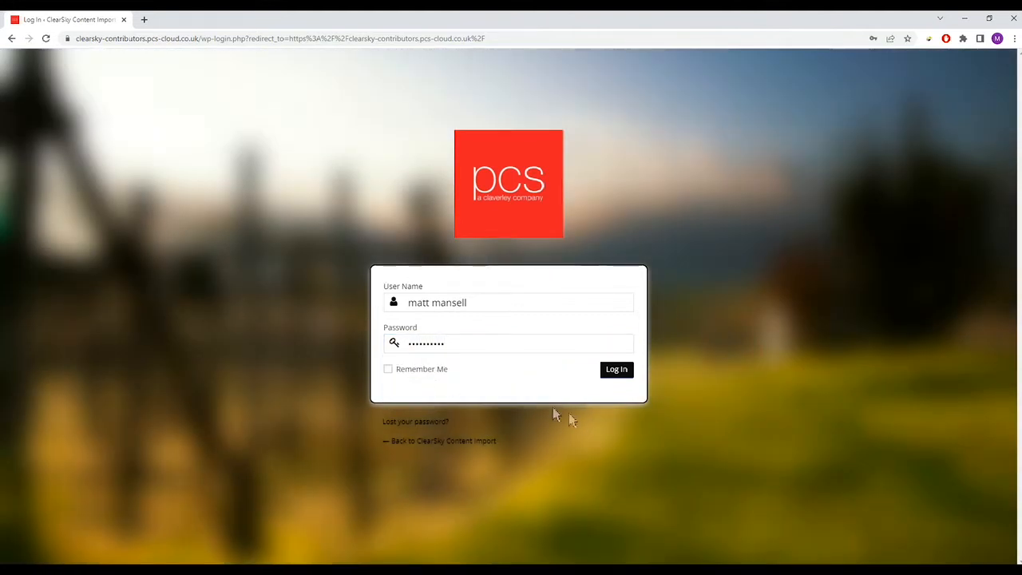
- Log in and open the Submit An Article form from the home page
{"action": "left_click", "coordinate": [616, 376]}
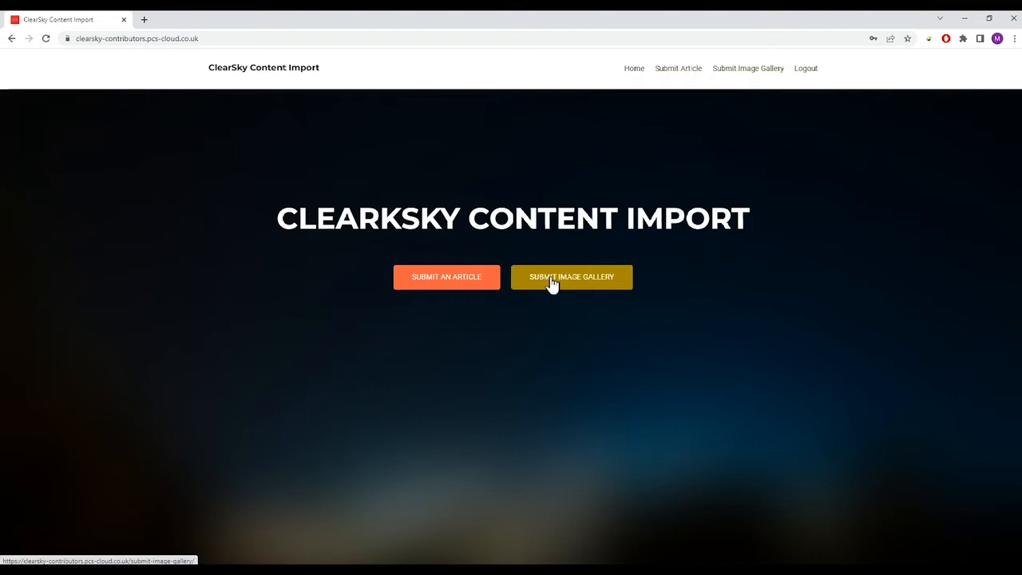
{"action": "left_click", "coordinate": [443, 281]}
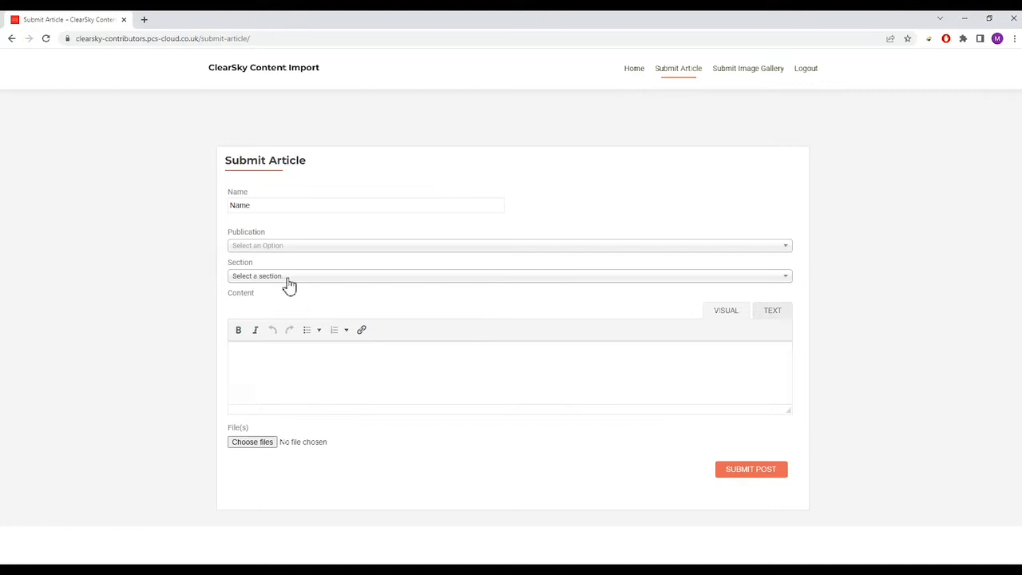
{"action": "left_click", "coordinate": [318, 361]}
- Type 'Stolen story from BBC and cars' into the article Name field
{"action": "mouse_move", "coordinate": [787, 411]}
{"action": "left_mouse_down"}
{"action": "mouse_move", "coordinate": [780, 486]}
{"action": "mouse_move", "coordinate": [779, 389]}
{"action": "mouse_move", "coordinate": [775, 427]}
{"action": "mouse_move", "coordinate": [781, 400]}
{"action": "left_mouse_up"}
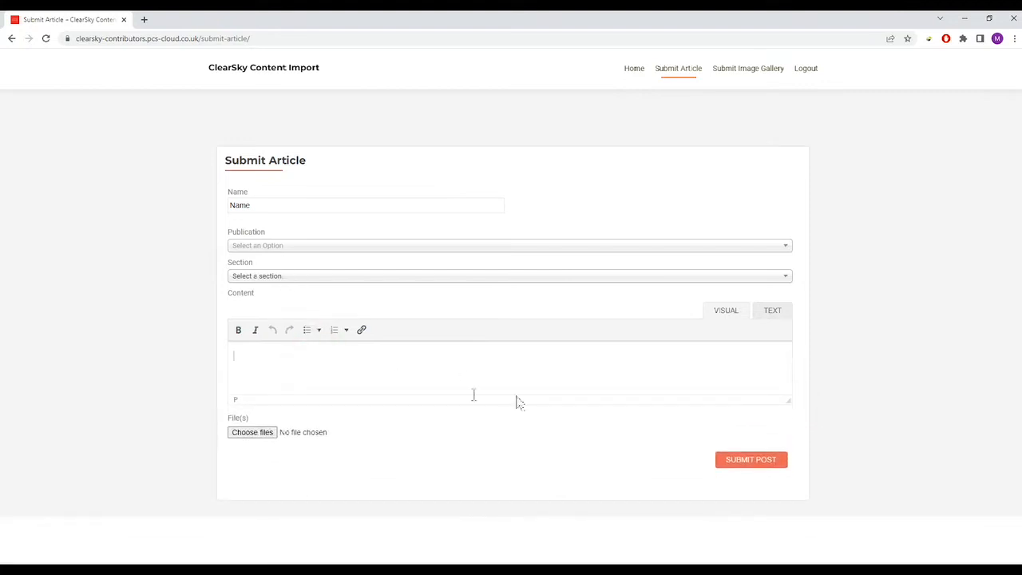
{"action": "left_click", "coordinate": [327, 364]}
{"action": "left_click", "coordinate": [271, 204]}
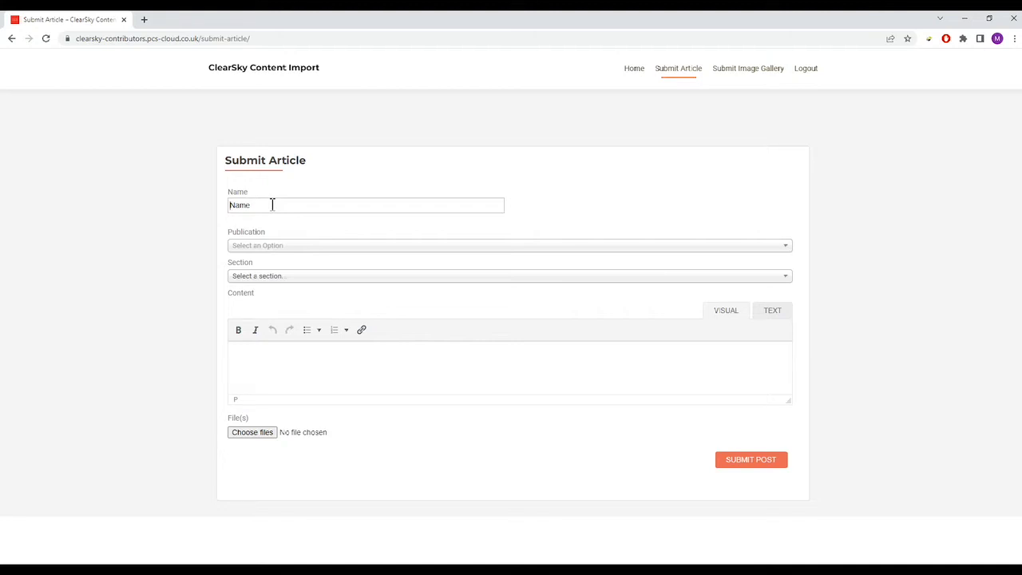
{"action": "type", "text": "Stolen story from BBC and cars"}
{"action": "triple_click", "coordinate": [349, 202]}
{"action": "left_click", "coordinate": [352, 205]}
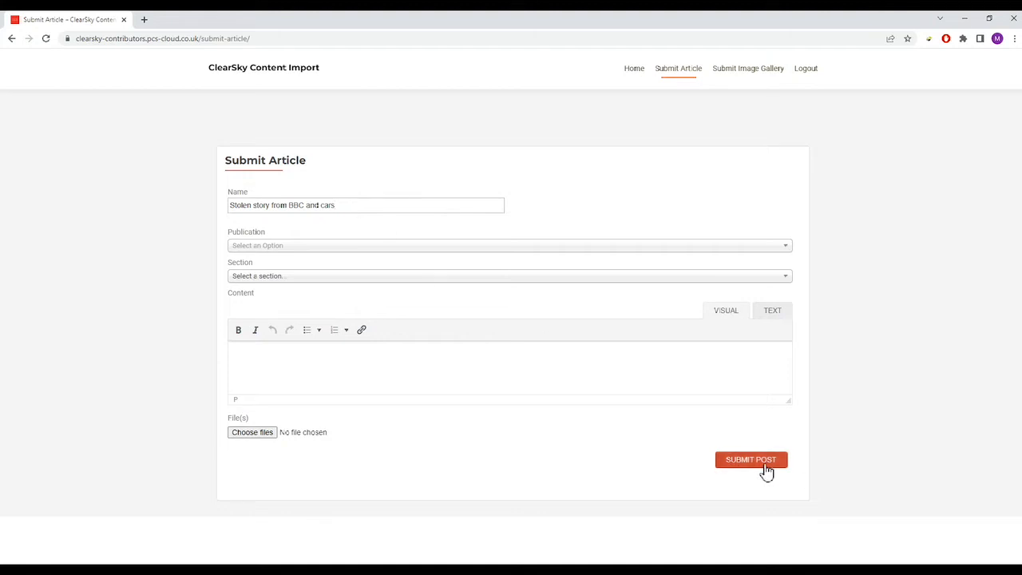
{"action": "left_click", "coordinate": [341, 206]}
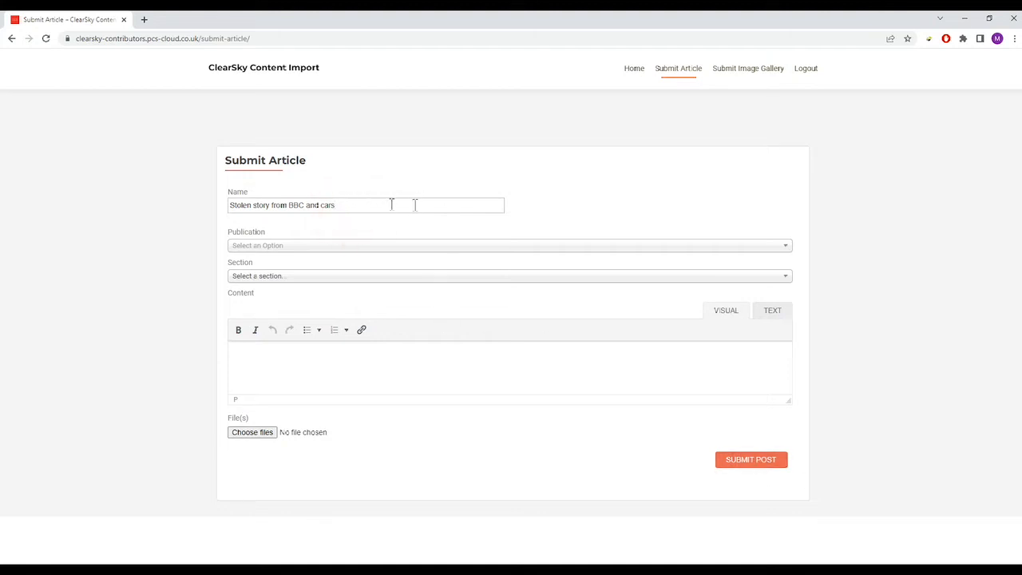
- Try a '_ddmmyy_name' suffix on the article name, then remove it again
{"action": "type", "text": "_ddmmyy"}
{"action": "key", "text": "BackSpace"}
{"action": "type", "text": "_name"}
{"action": "left_click_drag", "start_coordinate": [423, 205], "coordinate": [340, 205]}
{"action": "key", "text": "BackSpace"}
{"action": "left_click", "coordinate": [367, 205]}
{"action": "triple_click", "coordinate": [371, 205]}
{"action": "left_click", "coordinate": [340, 202]}
{"action": "left_click", "coordinate": [301, 250]}
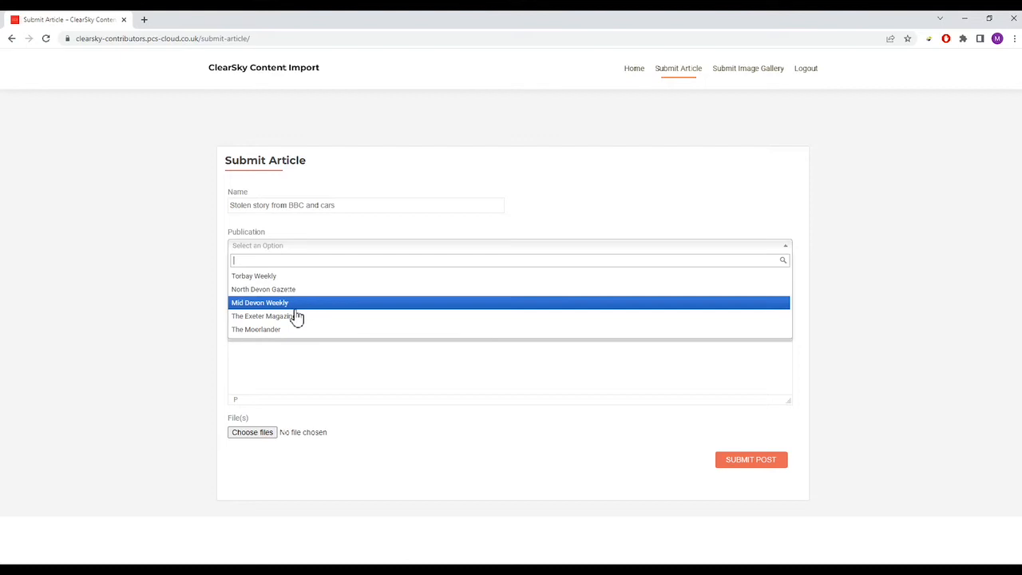
- Choose The Moorlander as the publication and News as the section
{"action": "left_click", "coordinate": [268, 331]}
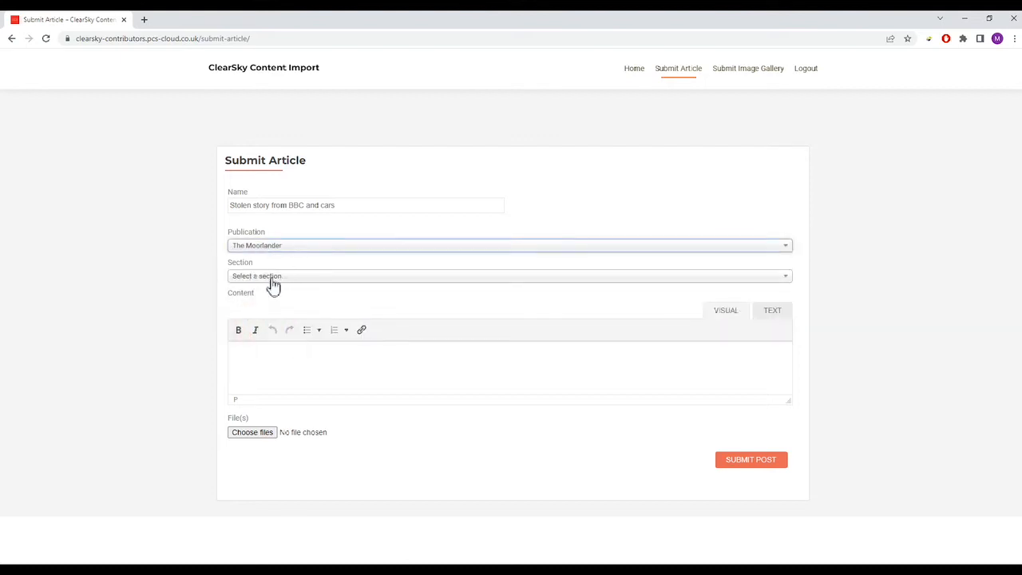
{"action": "left_click", "coordinate": [268, 278]}
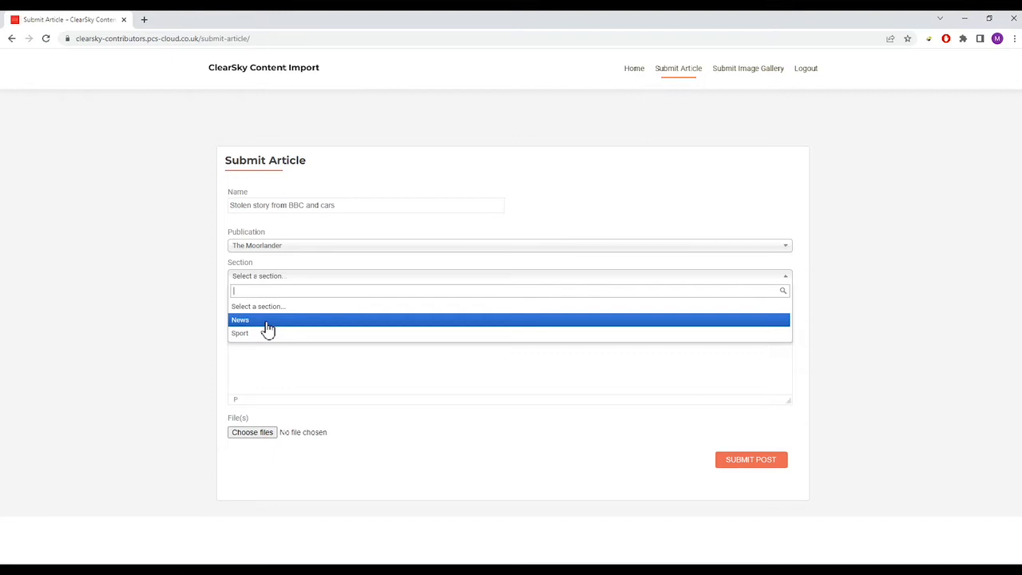
{"action": "left_click", "coordinate": [267, 323]}
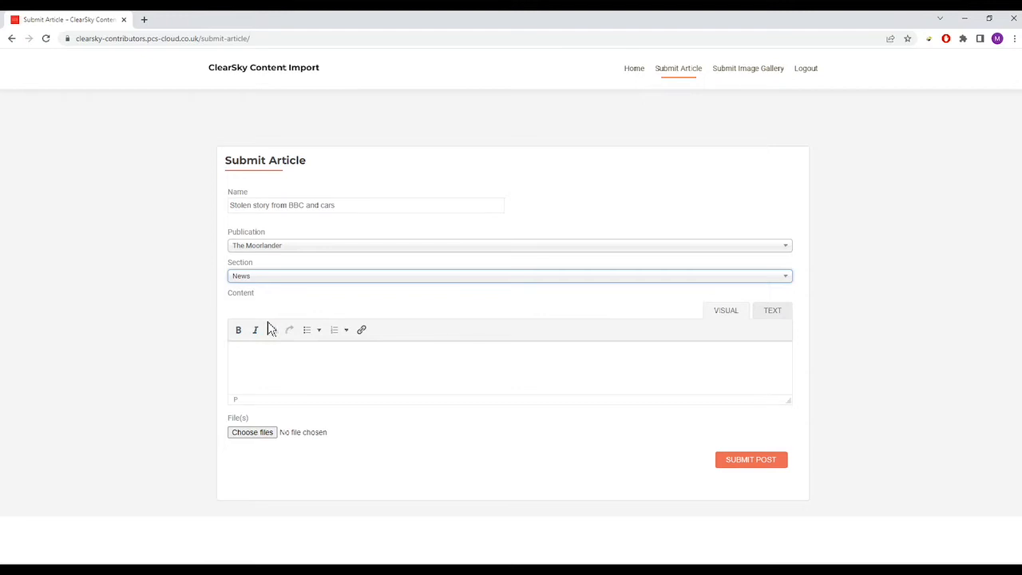
- Add a new placeholder line 'qw dqwd' in the Content editor
{"action": "left_click_drag", "start_coordinate": [789, 400], "coordinate": [785, 373]}
{"action": "left_click", "coordinate": [375, 370]}
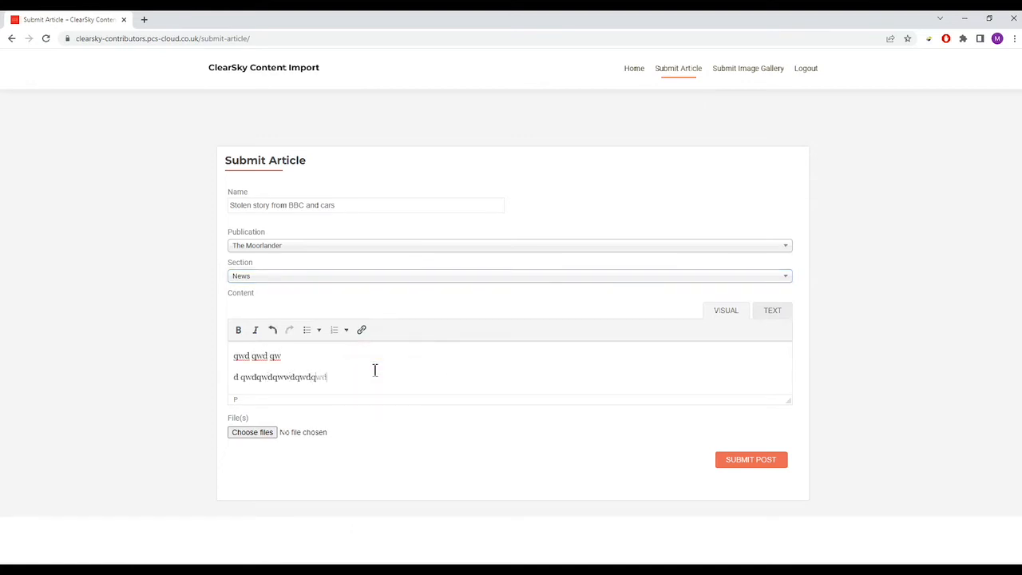
{"action": "key", "text": "Return"}
{"action": "type", "text": "qw dqwd"}
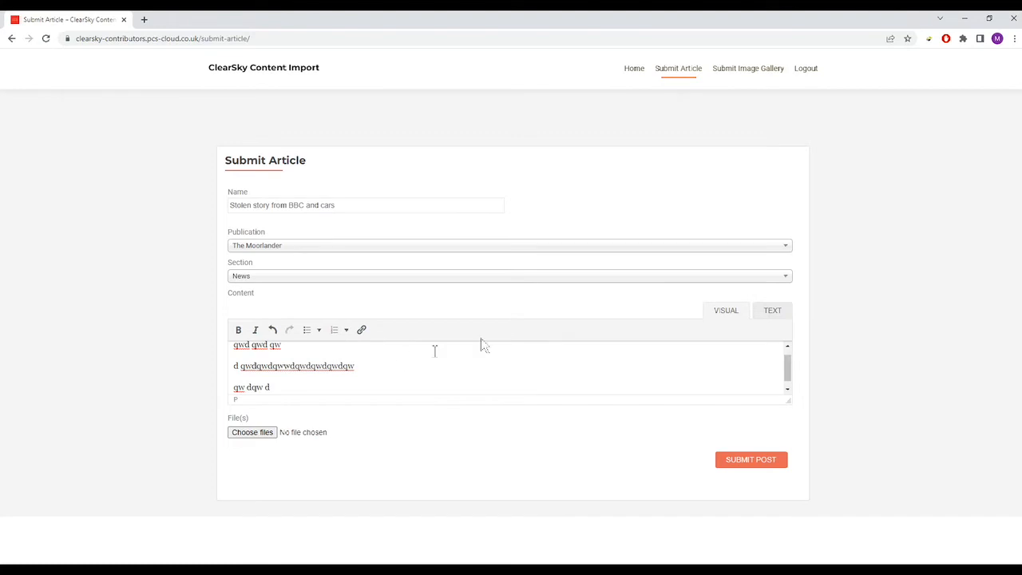
- Drag the Content editor's resize handle downward to make the box taller
{"action": "left_click_drag", "start_coordinate": [789, 399], "coordinate": [785, 527]}
{"action": "left_click", "coordinate": [409, 372]}
{"action": "scroll", "coordinate": [817, 506], "scroll_direction": "down", "scroll_amount": 1}
{"action": "left_click_drag", "start_coordinate": [787, 452], "coordinate": [830, 526]}
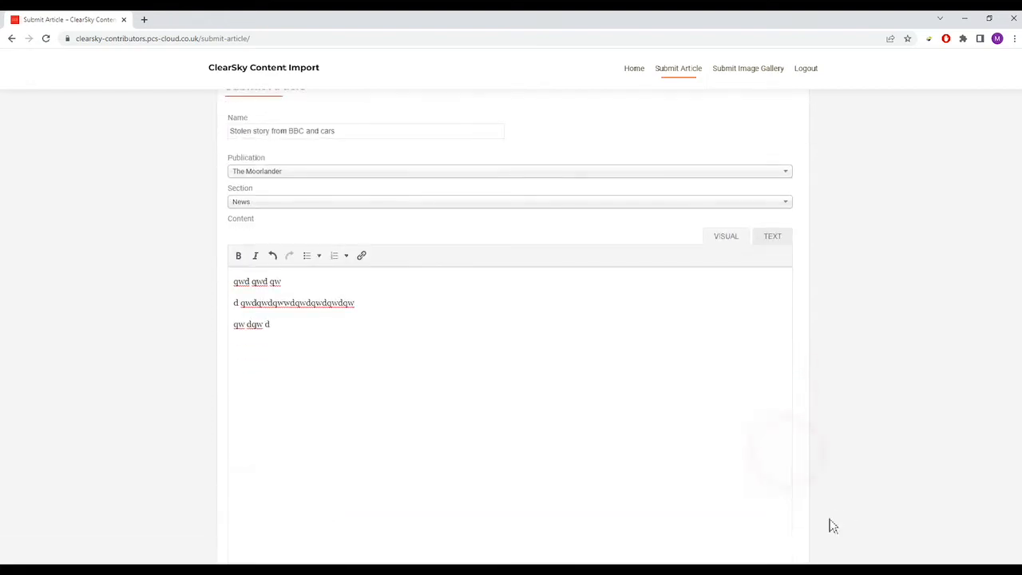
{"action": "scroll", "coordinate": [830, 503], "scroll_direction": "down", "scroll_amount": 2}
{"action": "left_click_drag", "start_coordinate": [790, 452], "coordinate": [812, 497]}
{"action": "scroll", "coordinate": [813, 489], "scroll_direction": "down", "scroll_amount": 1}
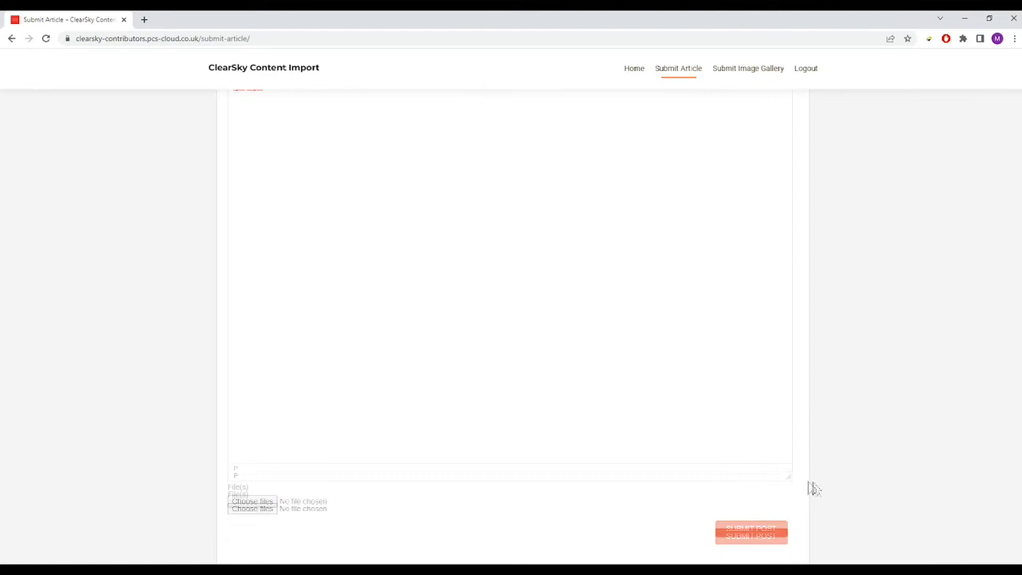
{"action": "left_click_drag", "start_coordinate": [789, 454], "coordinate": [864, 470]}
{"action": "scroll", "coordinate": [855, 428], "scroll_direction": "up", "scroll_amount": 5}
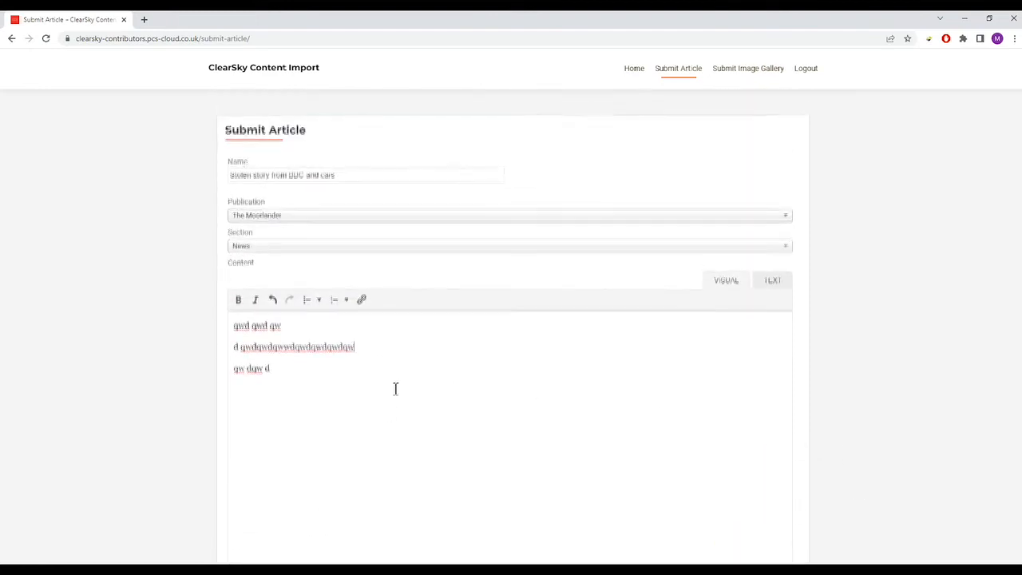
{"action": "scroll", "coordinate": [900, 381], "scroll_direction": "down", "scroll_amount": 3}
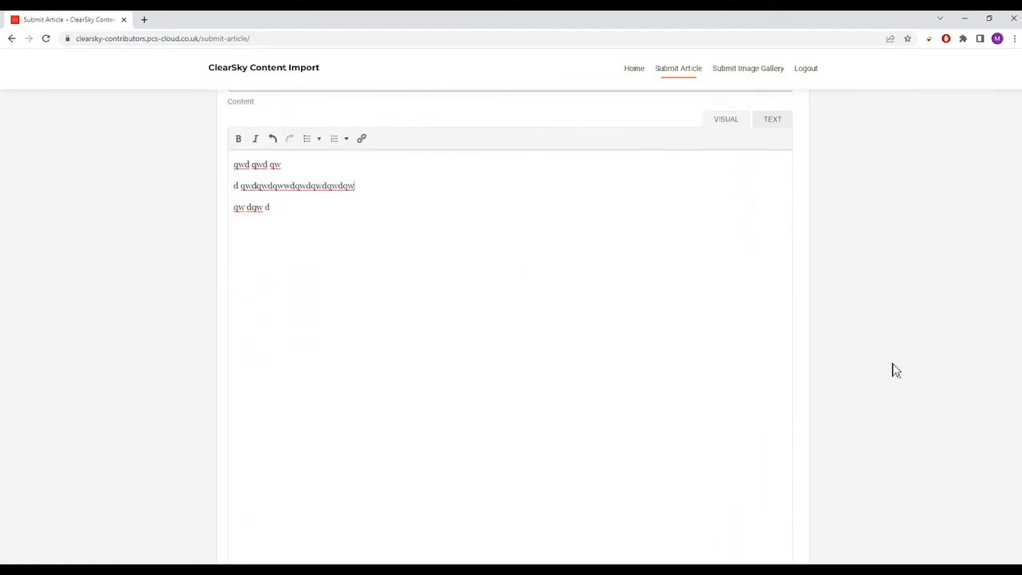
{"action": "left_click_drag", "start_coordinate": [299, 213], "coordinate": [181, 158]}
- Delete the placeholder lines, then type and delete a test 'Headline: This is my headline' line
{"action": "key", "text": "BackSpace"}
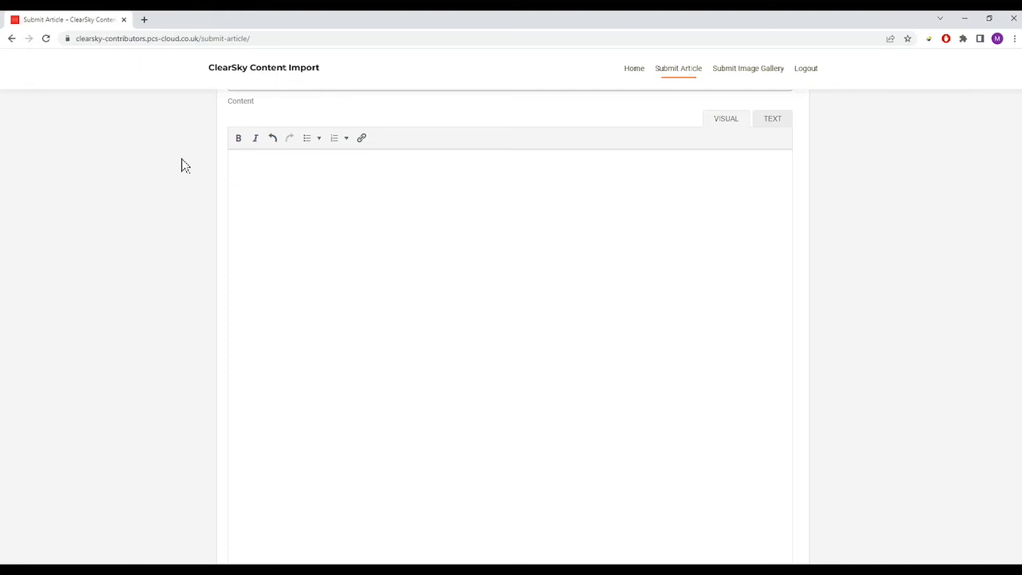
{"action": "type", "text": "Headline: This is my headline i"}
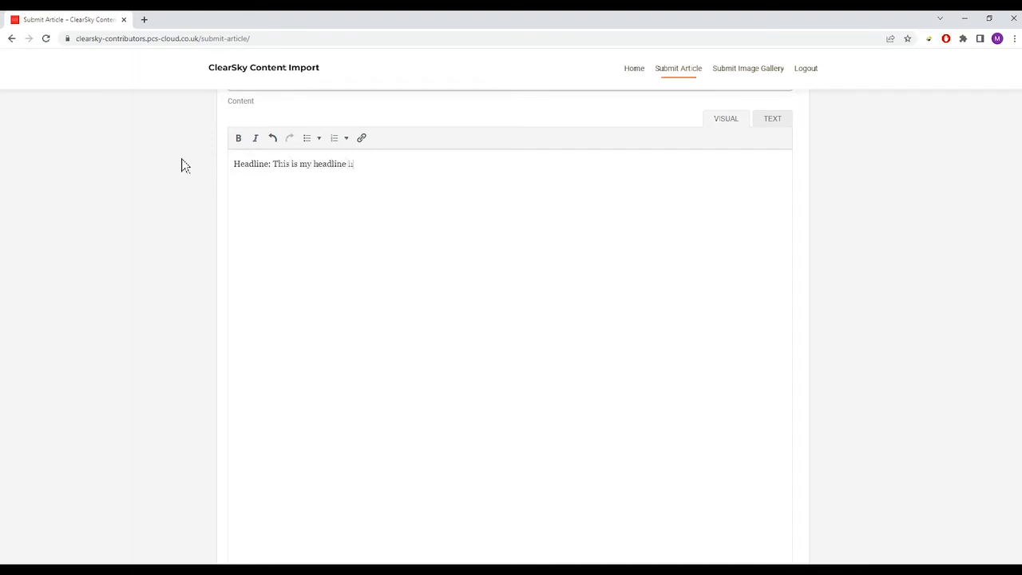
{"action": "left_click_drag", "start_coordinate": [380, 165], "coordinate": [231, 162]}
{"action": "key", "text": "BackSpace"}
{"action": "left_click", "coordinate": [309, 173]}
{"action": "type", "text": "wd q"}
- Check spelling suggestions for 'sadasd', then select all content text and delete it
{"action": "left_click", "coordinate": [309, 174]}
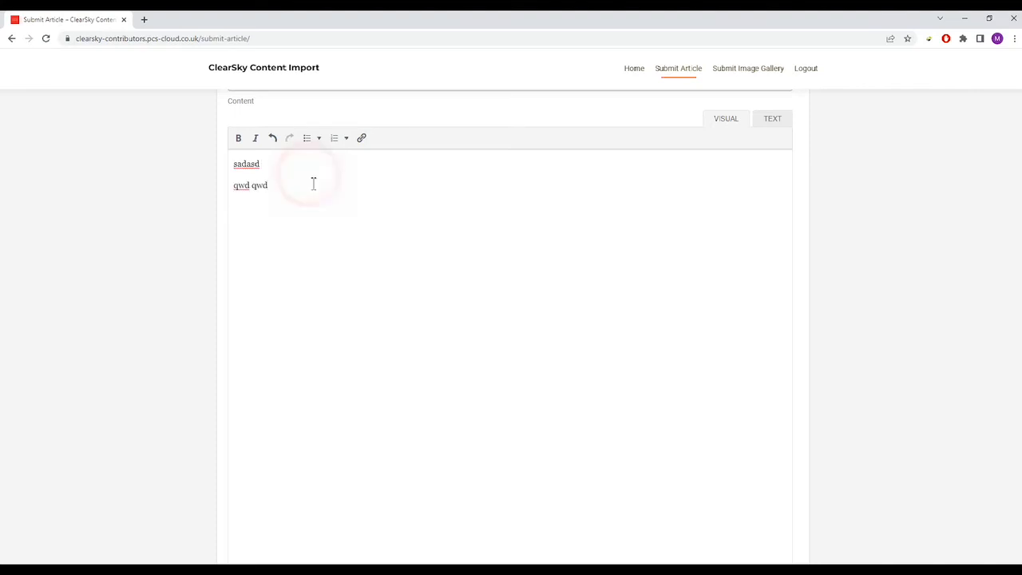
{"action": "left_click", "coordinate": [251, 164]}
{"action": "right_click", "coordinate": [251, 164]}
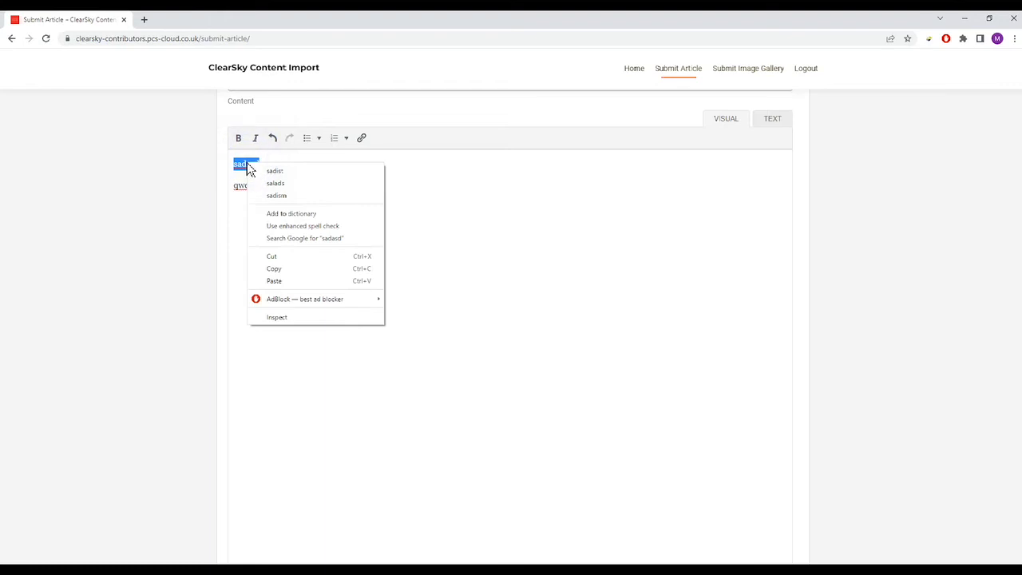
{"action": "left_click", "coordinate": [241, 168]}
{"action": "right_click", "coordinate": [249, 167]}
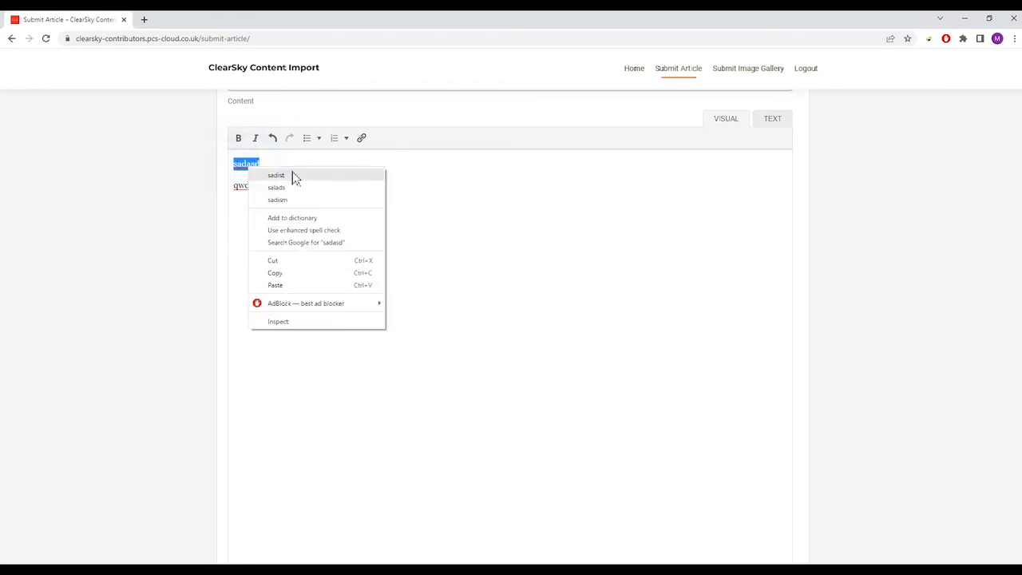
{"action": "left_click", "coordinate": [442, 180]}
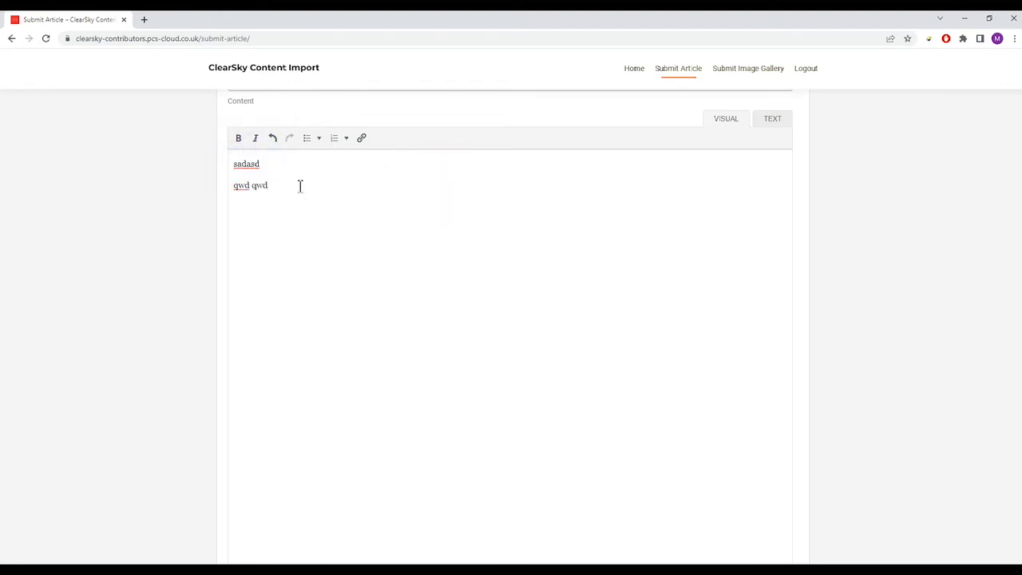
{"action": "key", "text": "ctrl+a"}
{"action": "key", "text": "BackSpace"}
- Copy the entire cost-of-living article from Word and return to the browser's empty Content editor
{"action": "mouse_move", "coordinate": [459, 571]}
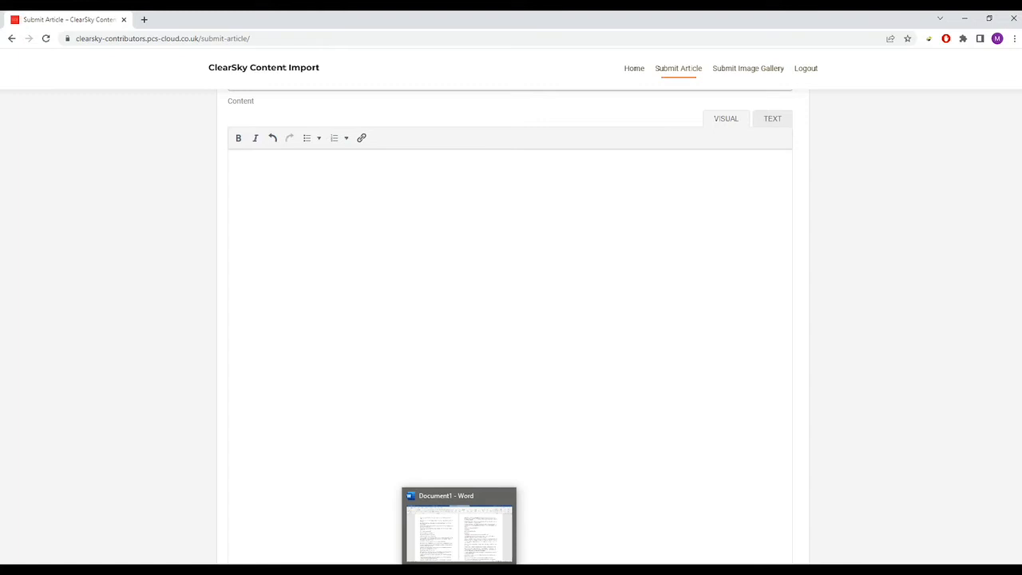
{"action": "left_click", "coordinate": [510, 513]}
{"action": "key", "text": "ctrl+a"}
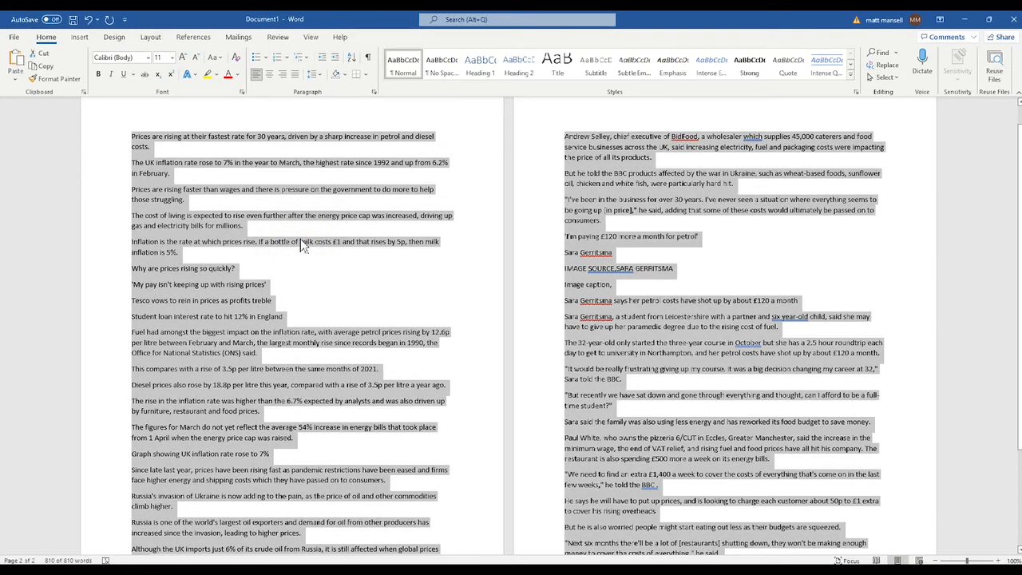
{"action": "left_click", "coordinate": [964, 20]}
{"action": "left_click", "coordinate": [340, 172]}
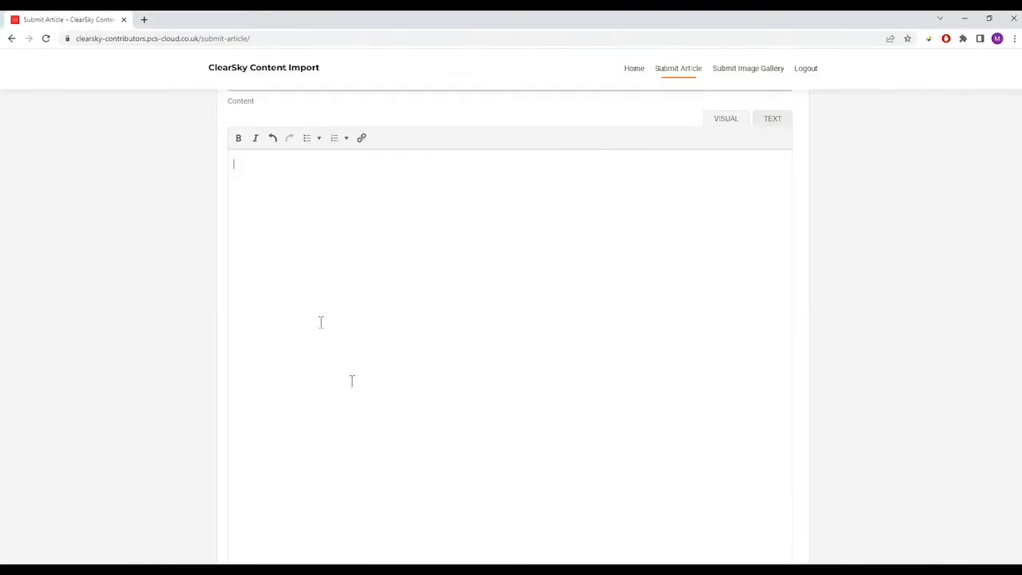
{"action": "left_click", "coordinate": [257, 180]}
{"action": "left_click", "coordinate": [265, 166]}
- Paste the copied cost-of-living article into the Content editor
{"action": "key", "text": "ctrl+v"}
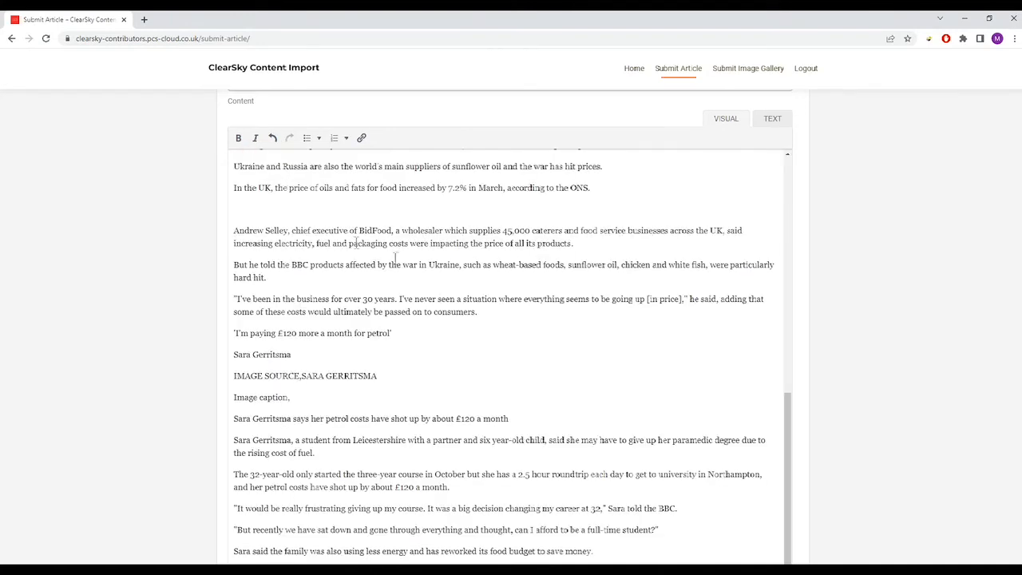
{"action": "scroll", "coordinate": [395, 255], "scroll_direction": "up", "scroll_amount": 15}
{"action": "scroll", "coordinate": [878, 327], "scroll_direction": "down", "scroll_amount": 1}
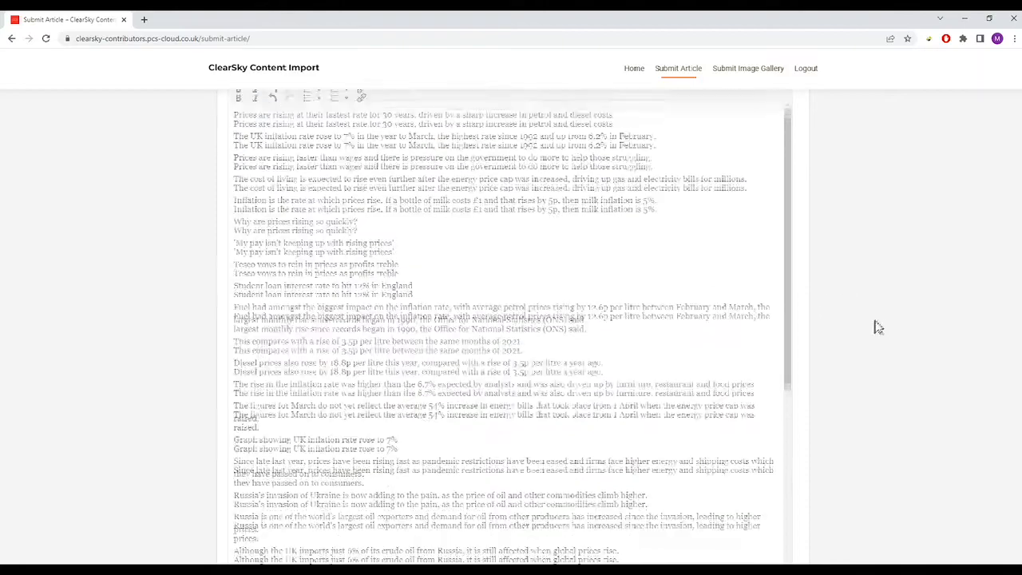
{"action": "scroll", "coordinate": [878, 327], "scroll_direction": "down", "scroll_amount": 3}
{"action": "scroll", "coordinate": [743, 293], "scroll_direction": "down", "scroll_amount": 15}
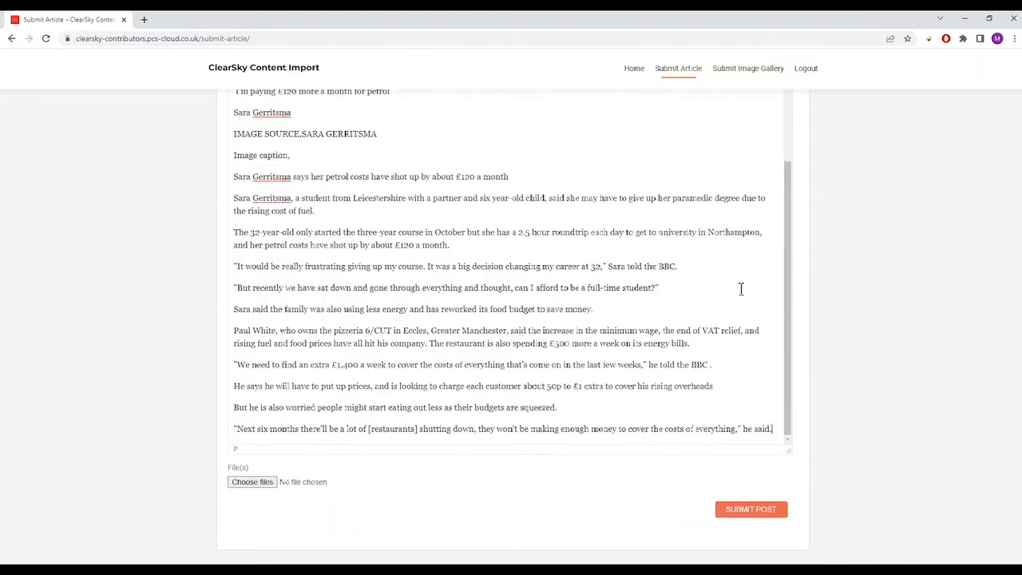
{"action": "scroll", "coordinate": [519, 274], "scroll_direction": "up", "scroll_amount": 2}
- Delete the IMAGE SOURCE credit line and the blank line after the ONS paragraph
{"action": "left_click_drag", "start_coordinate": [376, 299], "coordinate": [201, 287]}
{"action": "key", "text": "BackSpace"}
{"action": "scroll", "coordinate": [440, 289], "scroll_direction": "up", "scroll_amount": 4}
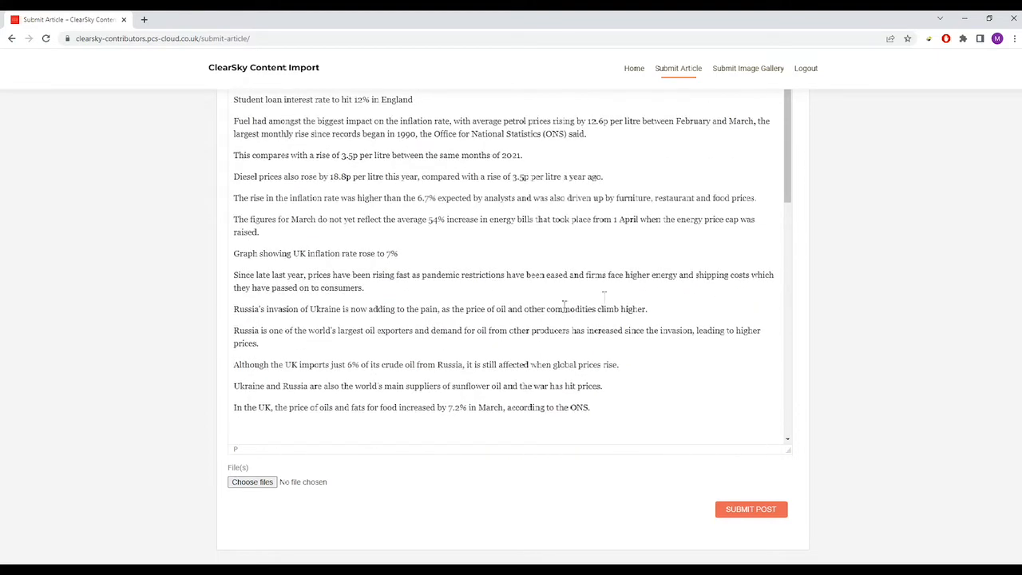
{"action": "left_click", "coordinate": [337, 432]}
{"action": "key", "text": "BackSpace"}
{"action": "scroll", "coordinate": [848, 307], "scroll_direction": "up", "scroll_amount": 10}
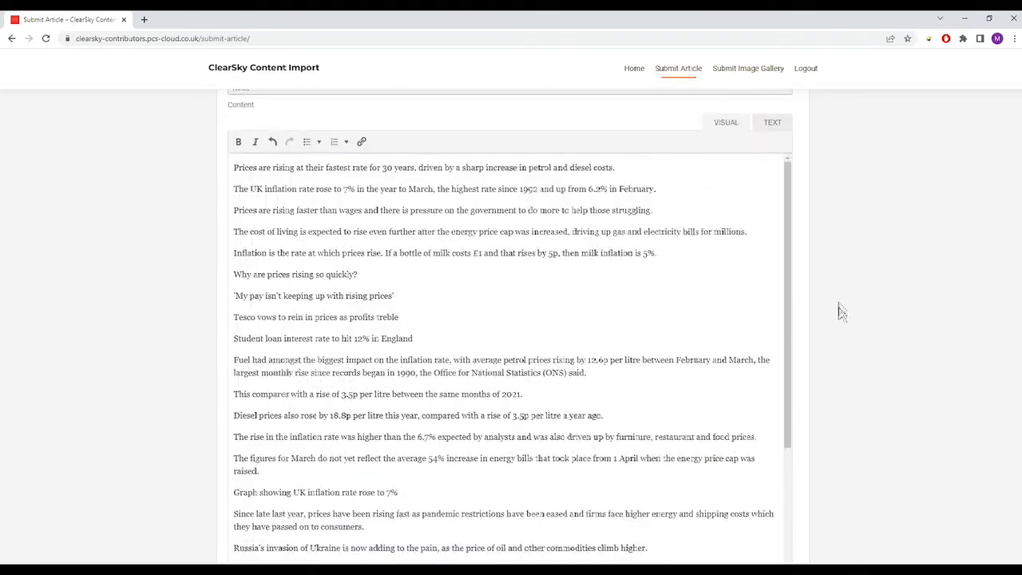
{"action": "left_click_drag", "start_coordinate": [788, 280], "coordinate": [789, 228]}
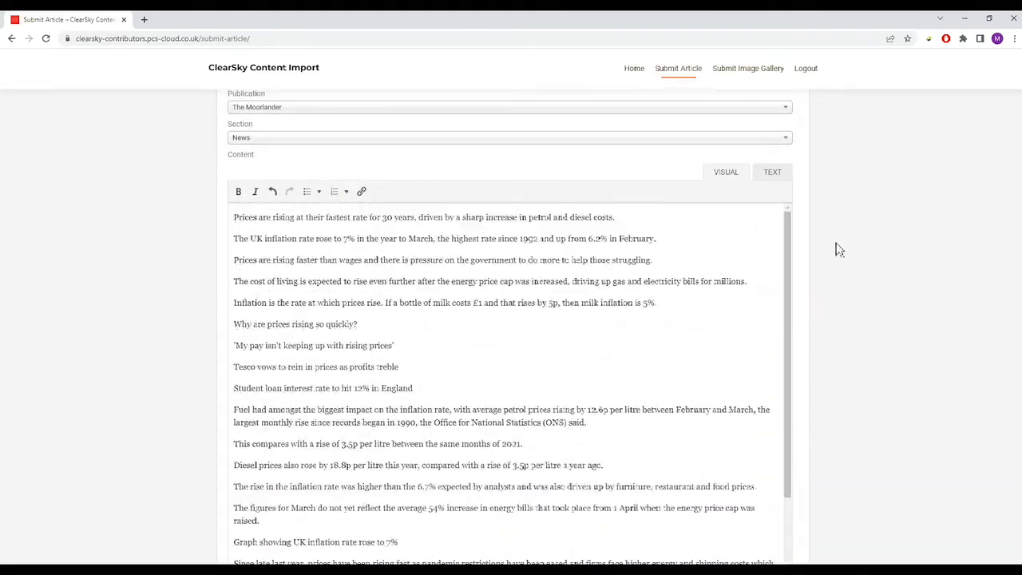
{"action": "scroll", "coordinate": [835, 247], "scroll_direction": "down", "scroll_amount": 5}
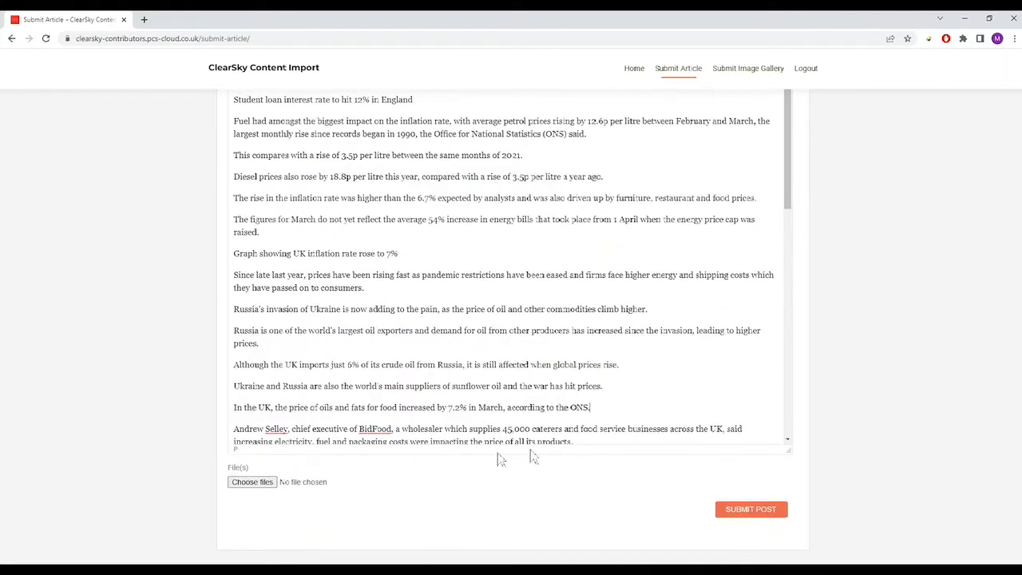
- Attach the dark sports car photo 44679393.jpg from the Pictures folder to the article
{"action": "left_click", "coordinate": [260, 488]}
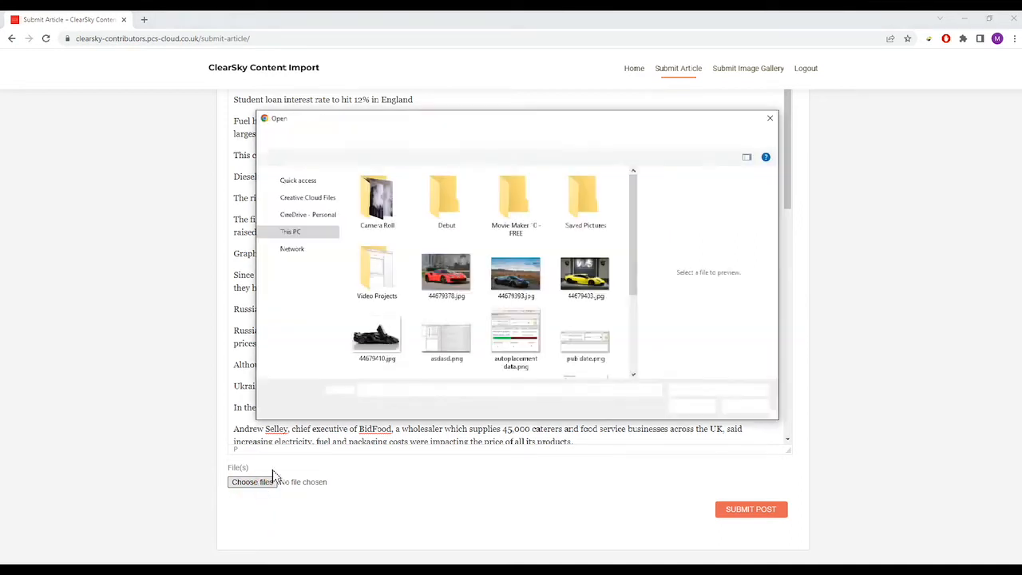
{"action": "left_click_drag", "start_coordinate": [636, 203], "coordinate": [615, 254]}
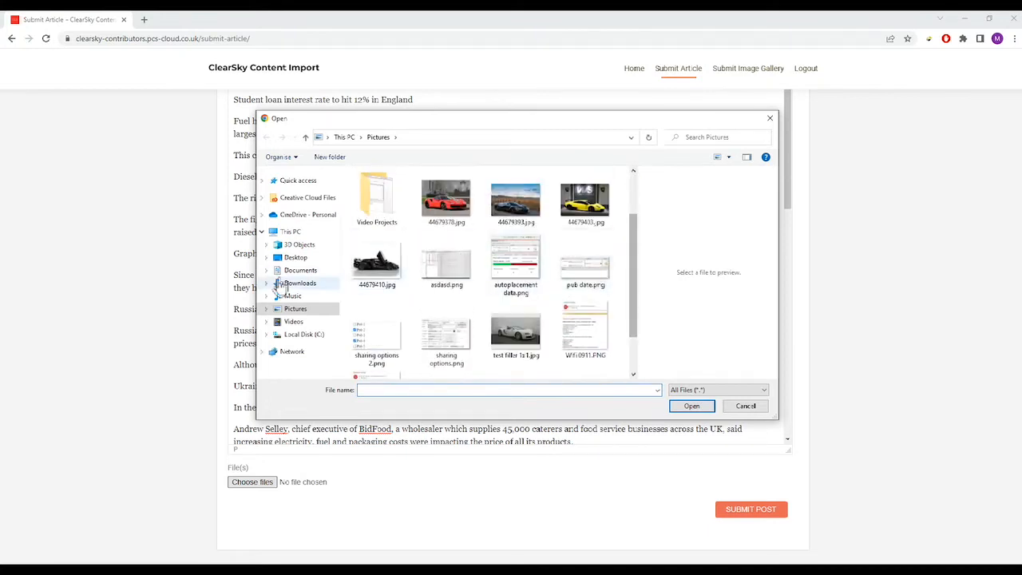
{"action": "left_click", "coordinate": [297, 282]}
{"action": "left_click", "coordinate": [297, 271]}
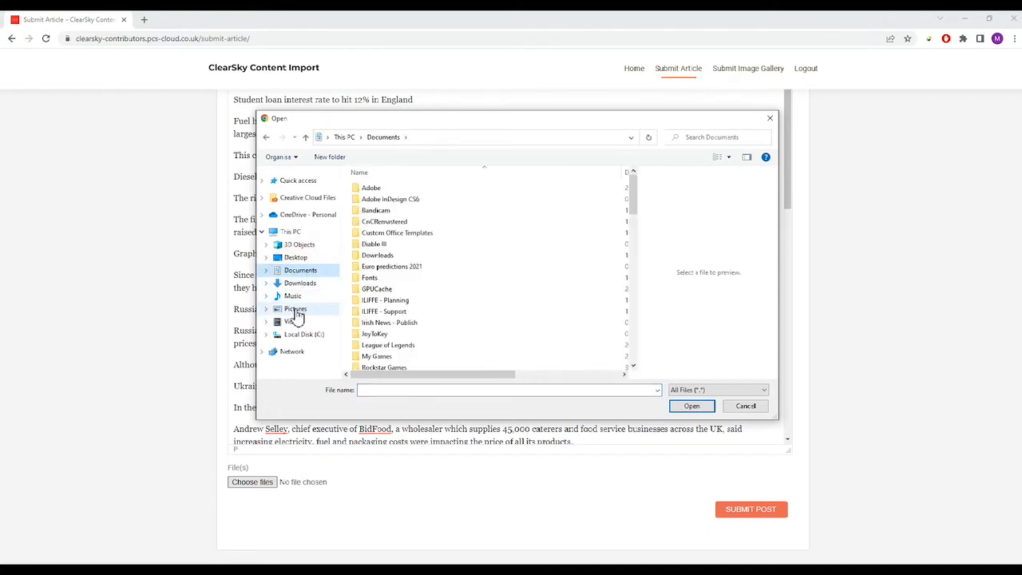
{"action": "left_click", "coordinate": [295, 310]}
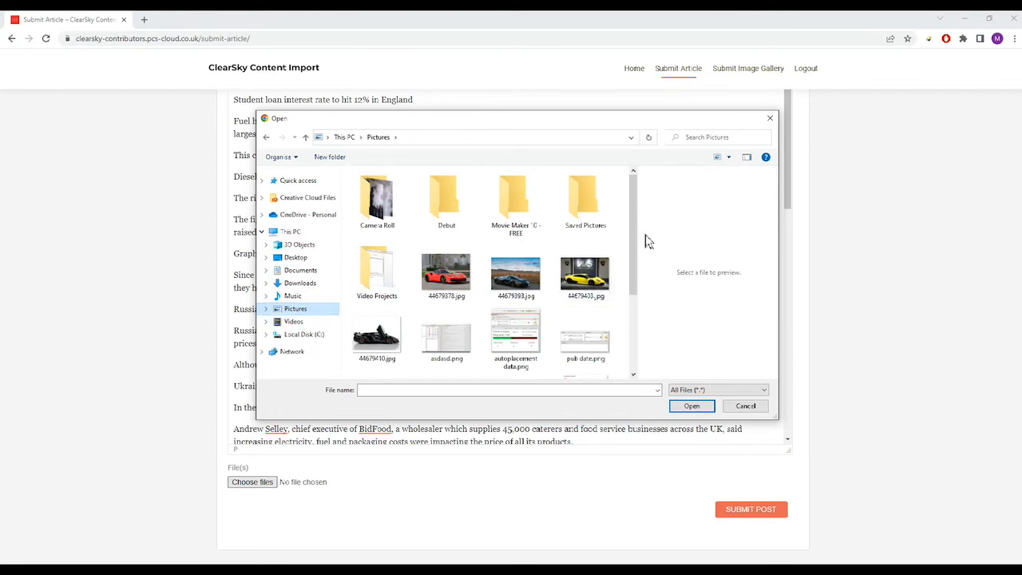
{"action": "left_click_drag", "start_coordinate": [636, 229], "coordinate": [634, 255]}
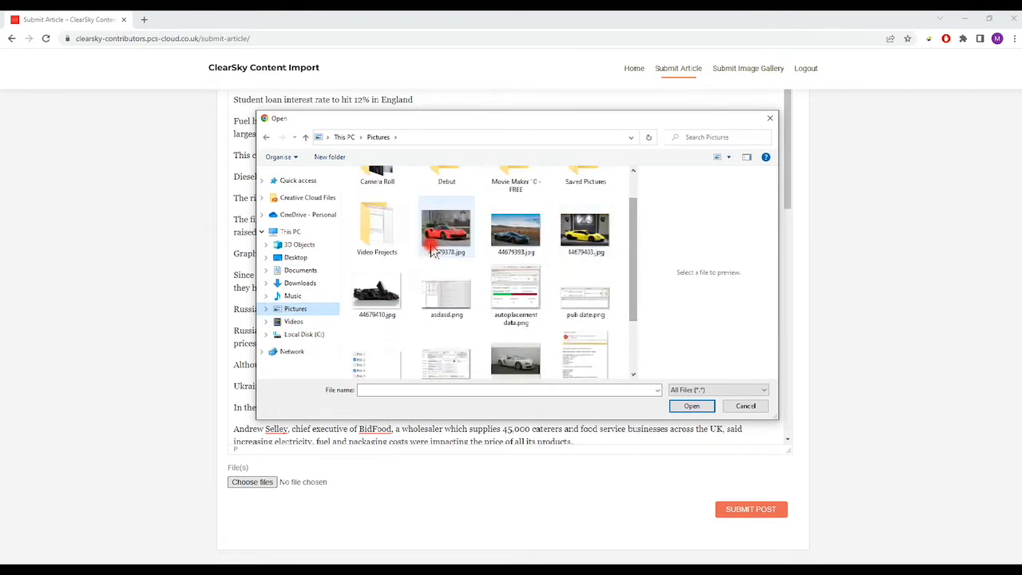
{"action": "left_click", "coordinate": [447, 231]}
{"action": "left_click", "coordinate": [505, 253], "text": "ctrl"}
{"action": "left_click", "coordinate": [518, 248]}
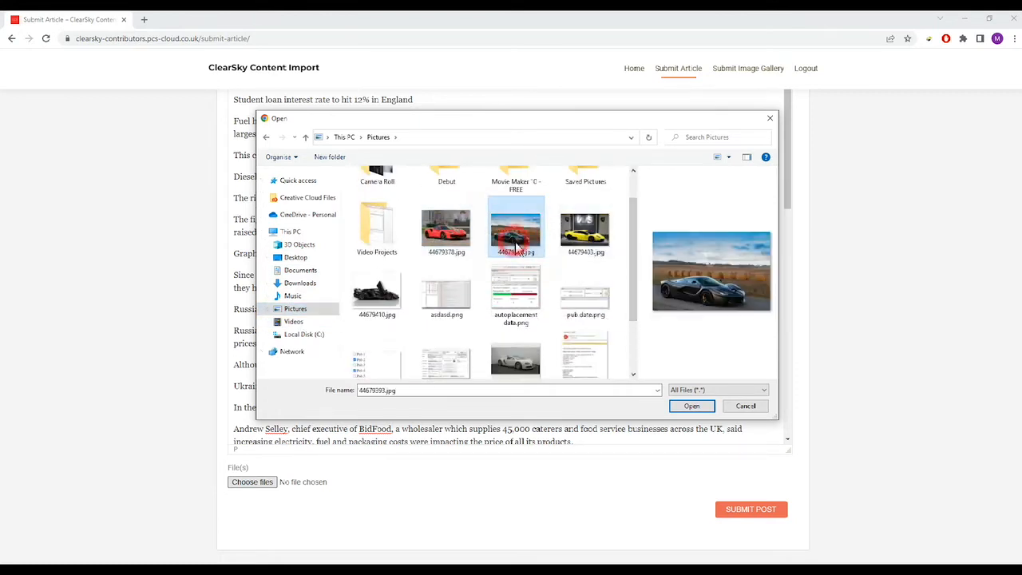
{"action": "left_click", "coordinate": [692, 407]}
- Focus the photo's caption field, then reopen the file picker to choose different photos
{"action": "scroll", "coordinate": [864, 311], "scroll_direction": "down", "scroll_amount": 3}
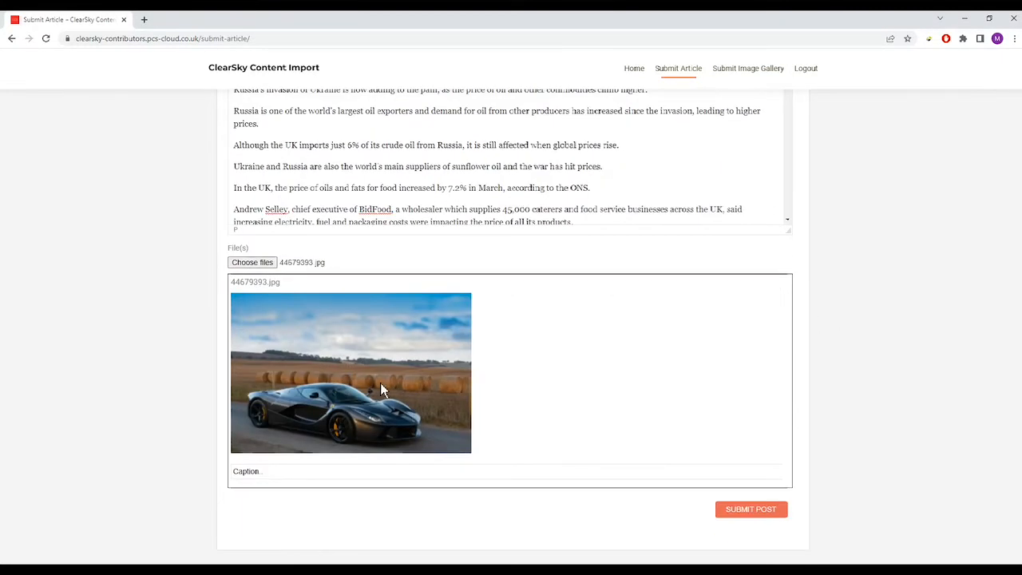
{"action": "left_click", "coordinate": [258, 474]}
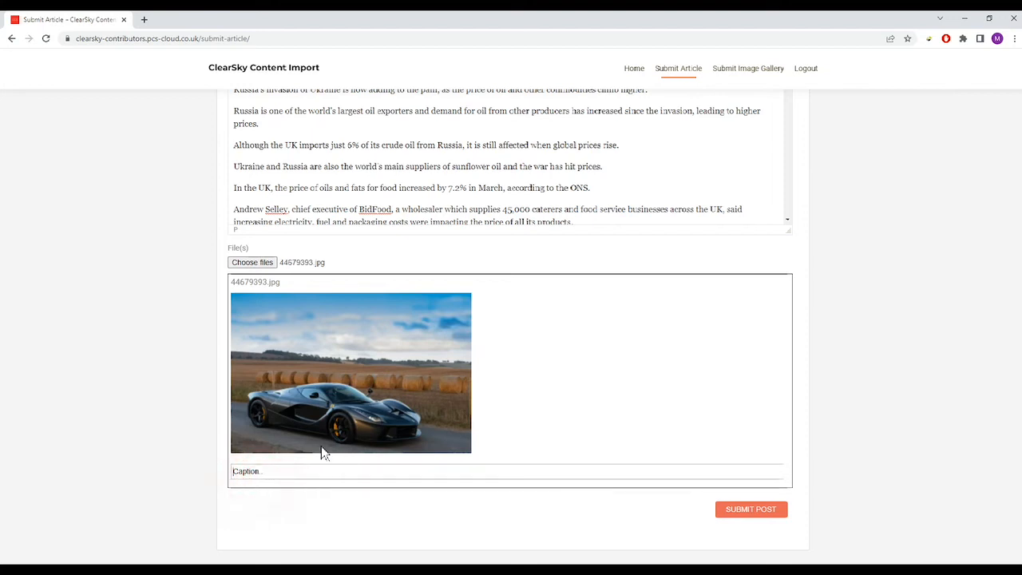
{"action": "left_click", "coordinate": [258, 269]}
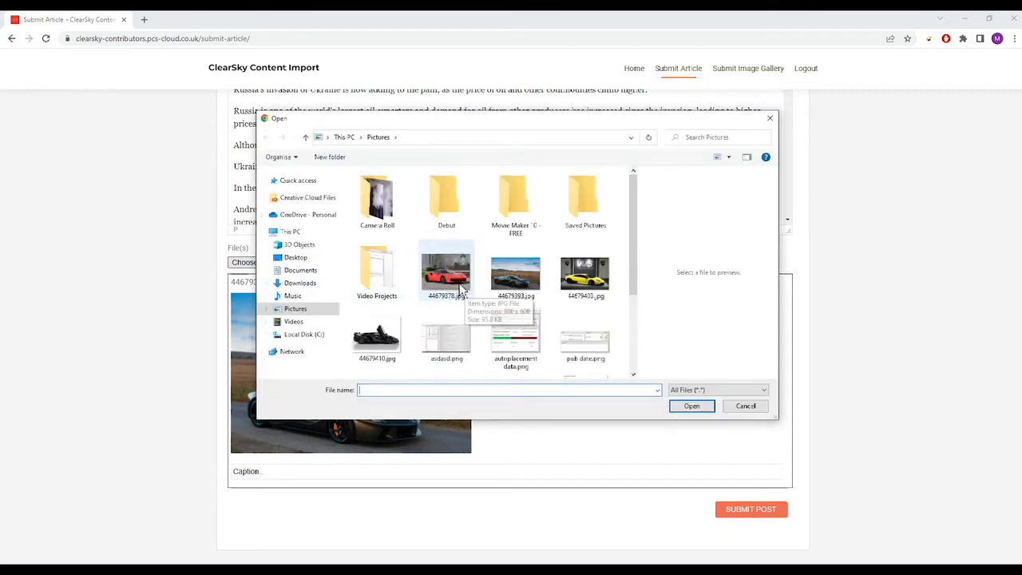
- Attach 44679378.jpg, 44679403.jpg and 44679410.jpg together, replacing the earlier photo
{"action": "left_click", "coordinate": [446, 302]}
{"action": "left_click", "coordinate": [585, 275], "text": "ctrl"}
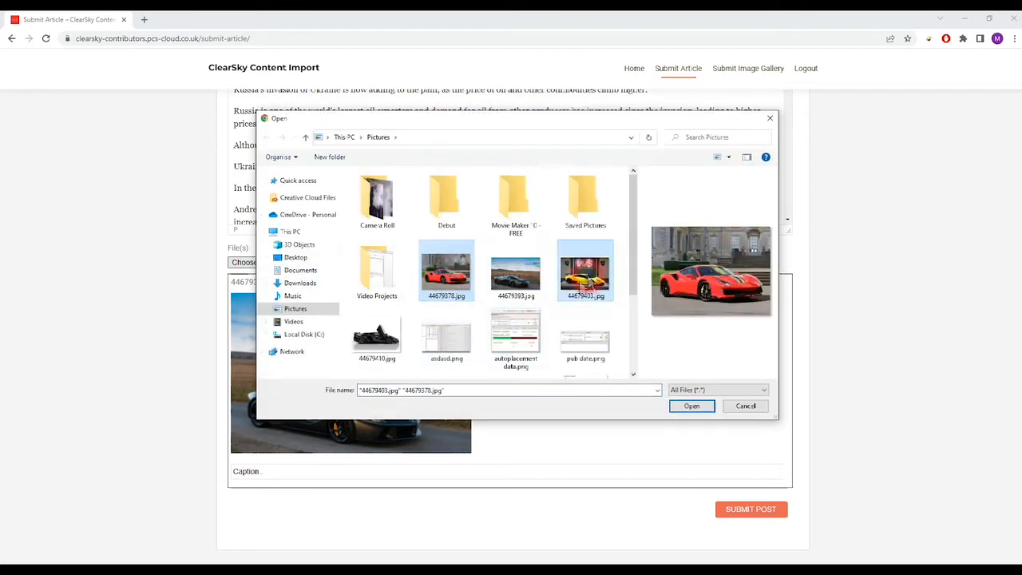
{"action": "left_click", "coordinate": [376, 339], "text": "ctrl"}
{"action": "left_click", "coordinate": [691, 405]}
{"action": "scroll", "coordinate": [857, 346], "scroll_direction": "down", "scroll_amount": 3}
{"action": "scroll", "coordinate": [885, 378], "scroll_direction": "up", "scroll_amount": 2}
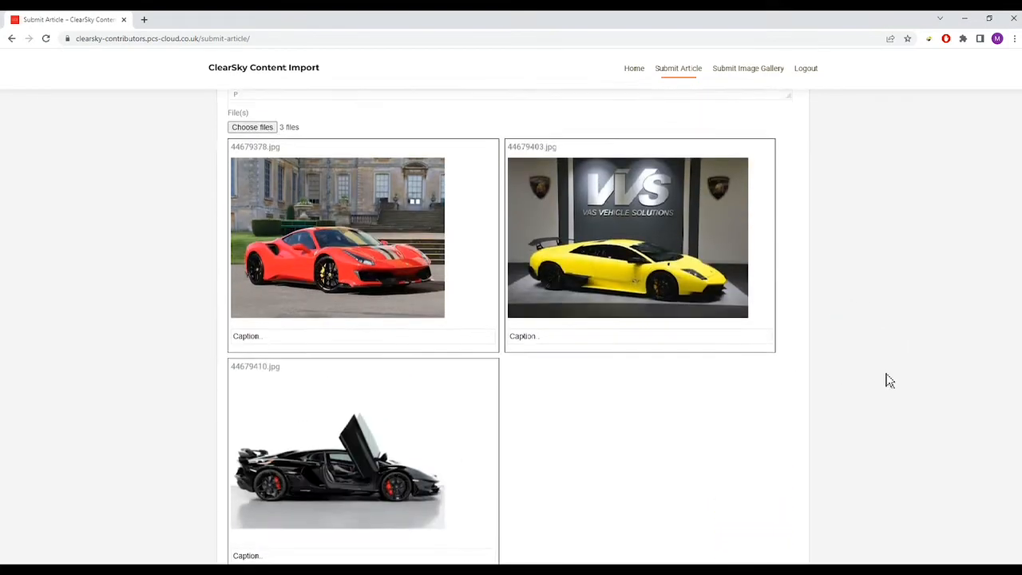
{"action": "scroll", "coordinate": [885, 379], "scroll_direction": "down", "scroll_amount": 1}
{"action": "scroll", "coordinate": [337, 273], "scroll_direction": "down", "scroll_amount": 1}
- Focus each of the three photos' empty caption fields in turn
{"action": "left_click", "coordinate": [312, 255]}
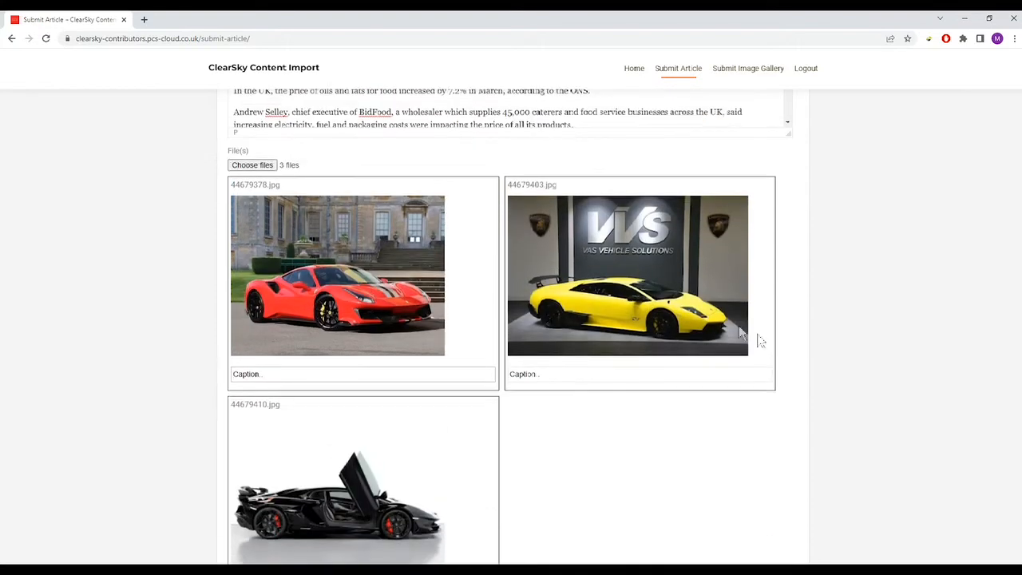
{"action": "left_click", "coordinate": [297, 375]}
{"action": "left_click", "coordinate": [548, 374]}
{"action": "left_click", "coordinate": [365, 377]}
{"action": "scroll", "coordinate": [339, 447], "scroll_direction": "down", "scroll_amount": 1}
{"action": "left_click", "coordinate": [285, 498]}
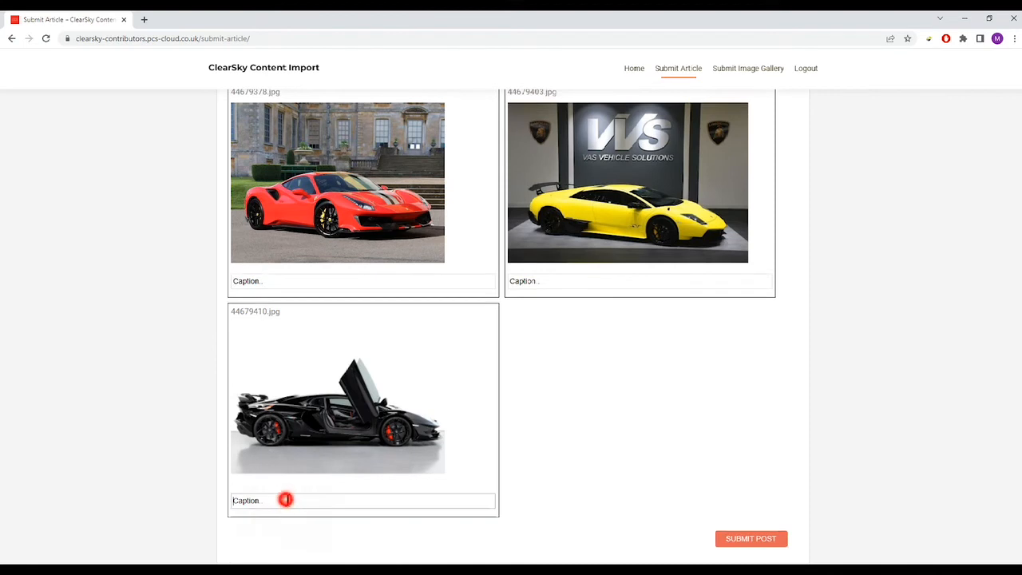
{"action": "left_click", "coordinate": [279, 280]}
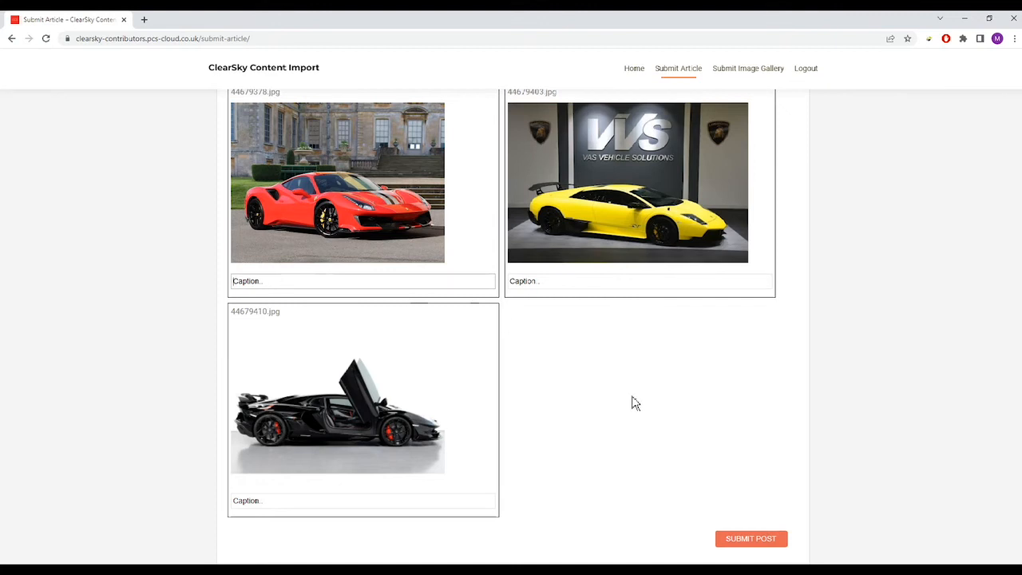
- Caption the red car 'This a car.' and paste the same caption under the yellow and black cars
{"action": "scroll", "coordinate": [635, 403], "scroll_direction": "up", "scroll_amount": 1}
{"action": "left_click", "coordinate": [288, 328]}
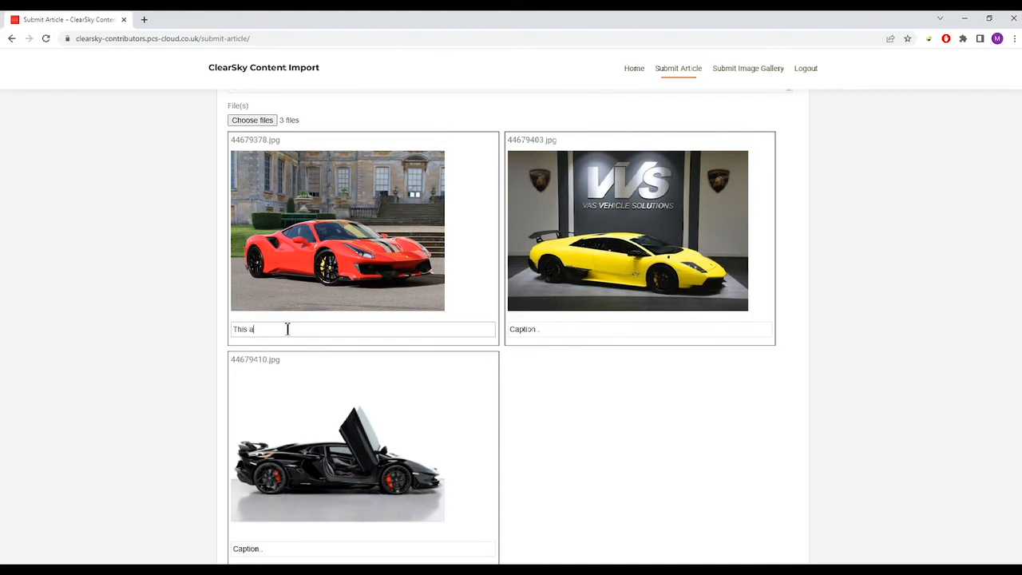
{"action": "type", "text": "This a car."}
{"action": "key", "text": "ctrl+a"}
{"action": "key", "text": "ctrl+c"}
{"action": "left_click", "coordinate": [542, 331]}
{"action": "key", "text": "ctrl+v"}
{"action": "scroll", "coordinate": [519, 447], "scroll_direction": "down", "scroll_amount": 1}
{"action": "left_click", "coordinate": [364, 472]}
{"action": "key", "text": "ctrl+v"}
- Review the captions and the article name, clearing stray text highlights
{"action": "scroll", "coordinate": [787, 440], "scroll_direction": "up", "scroll_amount": 2}
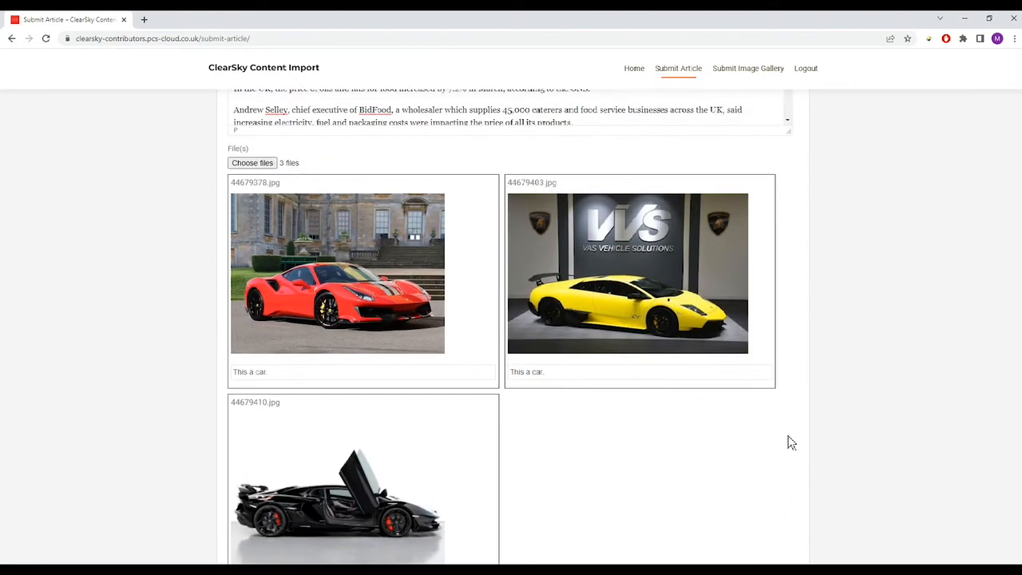
{"action": "scroll", "coordinate": [795, 449], "scroll_direction": "down", "scroll_amount": 1}
{"action": "scroll", "coordinate": [898, 419], "scroll_direction": "up", "scroll_amount": 4}
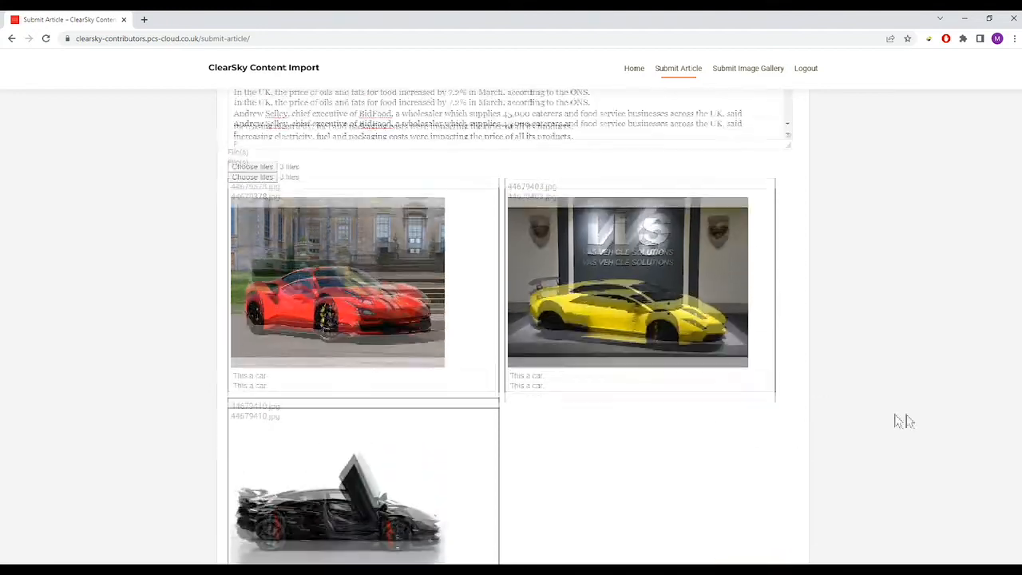
{"action": "scroll", "coordinate": [892, 415], "scroll_direction": "up", "scroll_amount": 15}
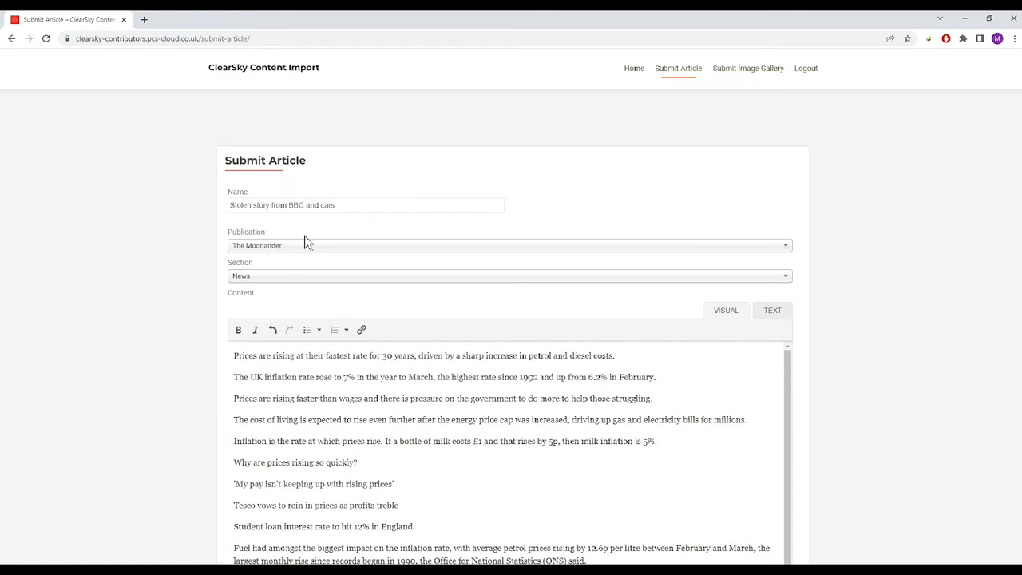
{"action": "triple_click", "coordinate": [369, 201]}
{"action": "left_click", "coordinate": [655, 200]}
{"action": "scroll", "coordinate": [1013, 155], "scroll_direction": "down", "scroll_amount": 3}
{"action": "scroll", "coordinate": [945, 255], "scroll_direction": "down", "scroll_amount": 20}
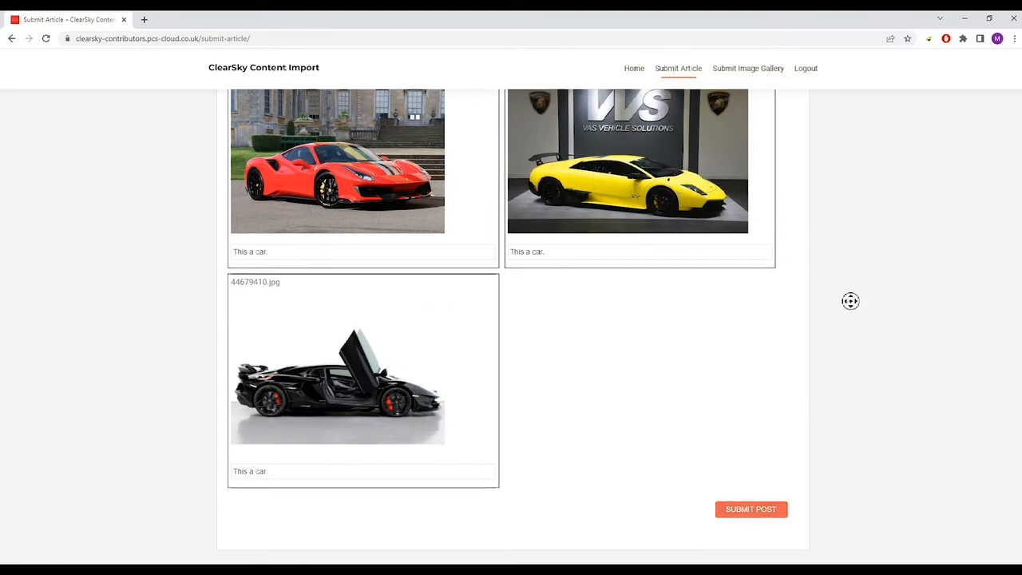
{"action": "scroll", "coordinate": [836, 256], "scroll_direction": "up", "scroll_amount": 4}
{"action": "left_click_drag", "start_coordinate": [1015, 351], "coordinate": [1017, 341]}
{"action": "left_click", "coordinate": [1018, 342]}
{"action": "scroll", "coordinate": [958, 324], "scroll_direction": "up", "scroll_amount": 1}
{"action": "scroll", "coordinate": [718, 435], "scroll_direction": "down", "scroll_amount": 3}
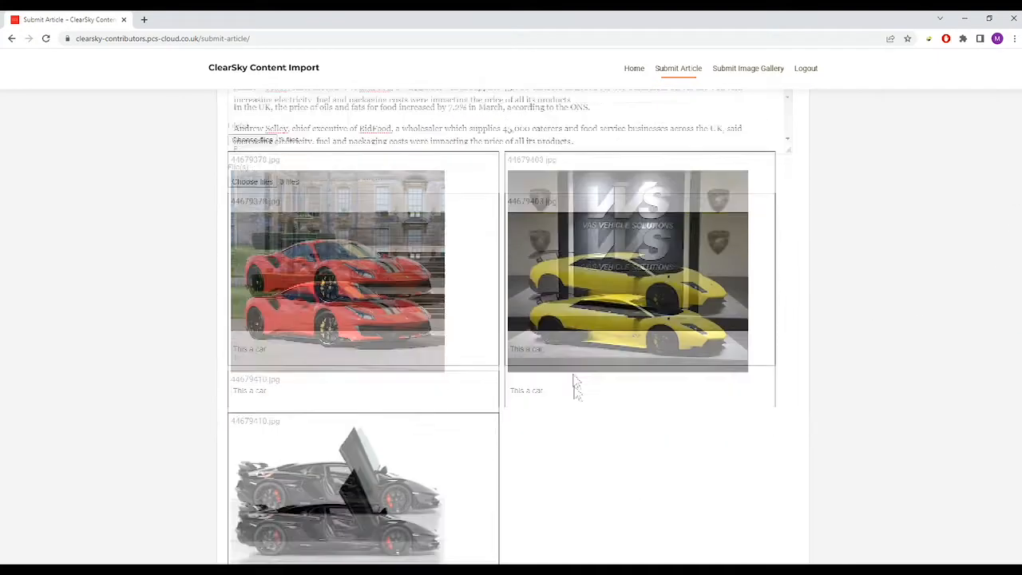
- Delete the yellow car's caption and try posting with that caption empty
{"action": "left_click_drag", "start_coordinate": [556, 257], "coordinate": [513, 278]}
{"action": "key", "text": "BackSpace"}
{"action": "left_click", "coordinate": [603, 341]}
{"action": "left_click", "coordinate": [542, 255]}
{"action": "left_click", "coordinate": [761, 519]}
- Paste 'This a car.' back into the yellow car's caption
{"action": "left_click", "coordinate": [555, 257]}
{"action": "left_click", "coordinate": [553, 256]}
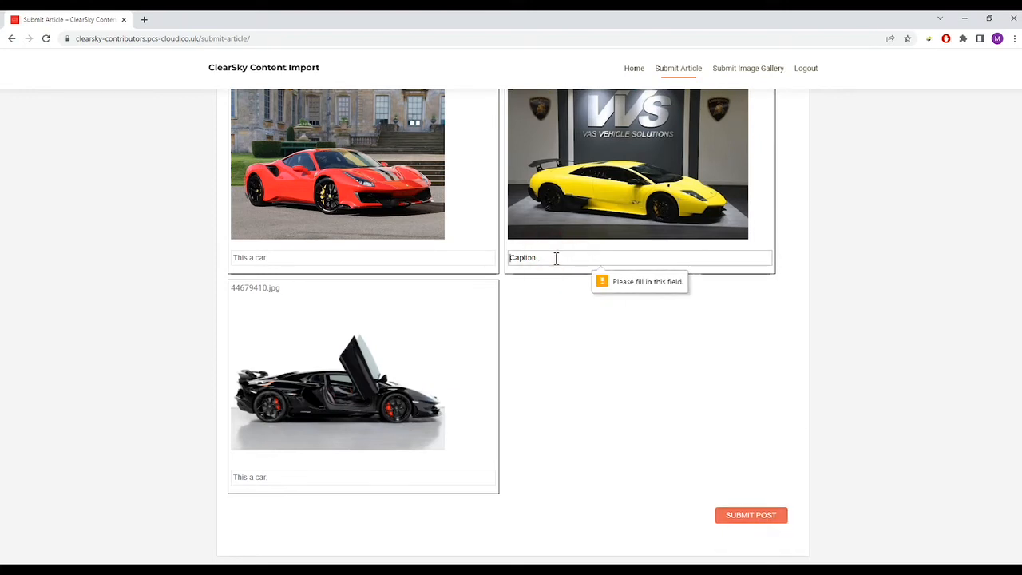
{"action": "key", "text": "ctrl+v"}
{"action": "left_click", "coordinate": [889, 310]}
{"action": "left_click_drag", "start_coordinate": [1020, 312], "coordinate": [991, 77]}
{"action": "left_click", "coordinate": [289, 242]}
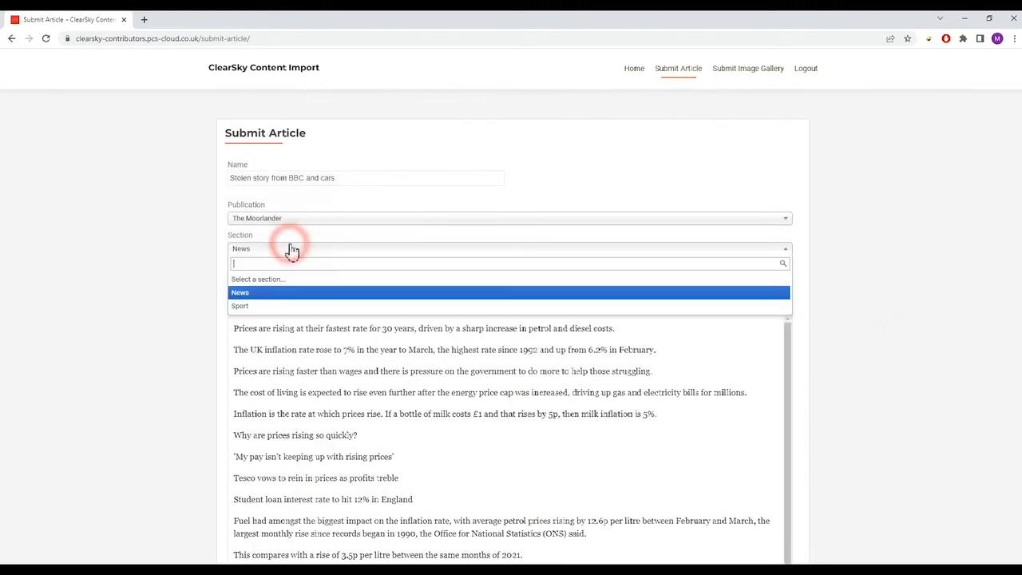
{"action": "left_click", "coordinate": [274, 282]}
{"action": "left_click", "coordinate": [904, 265]}
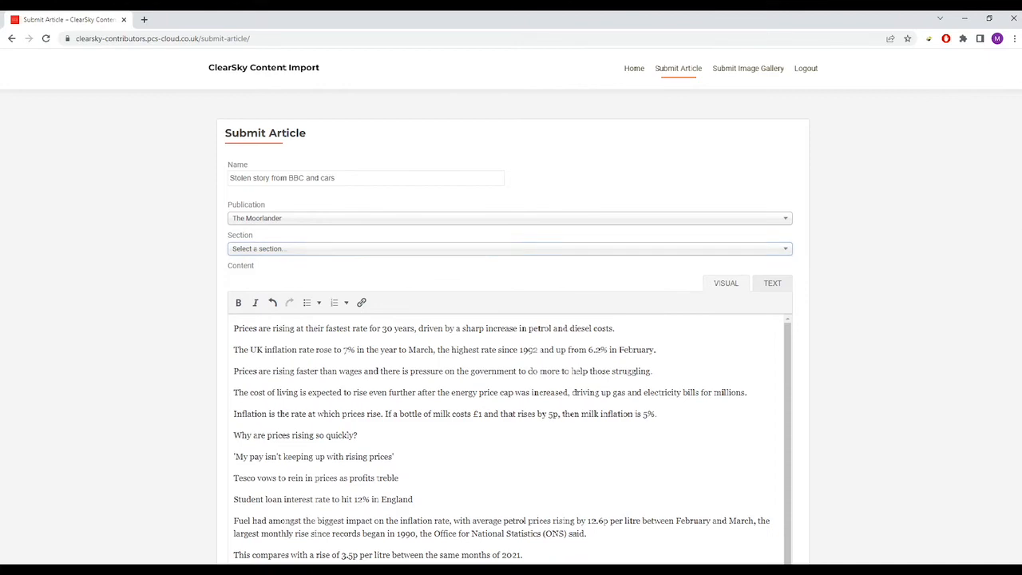
{"action": "scroll", "coordinate": [791, 479], "scroll_direction": "down", "scroll_amount": 15}
{"action": "left_click", "coordinate": [752, 508]}
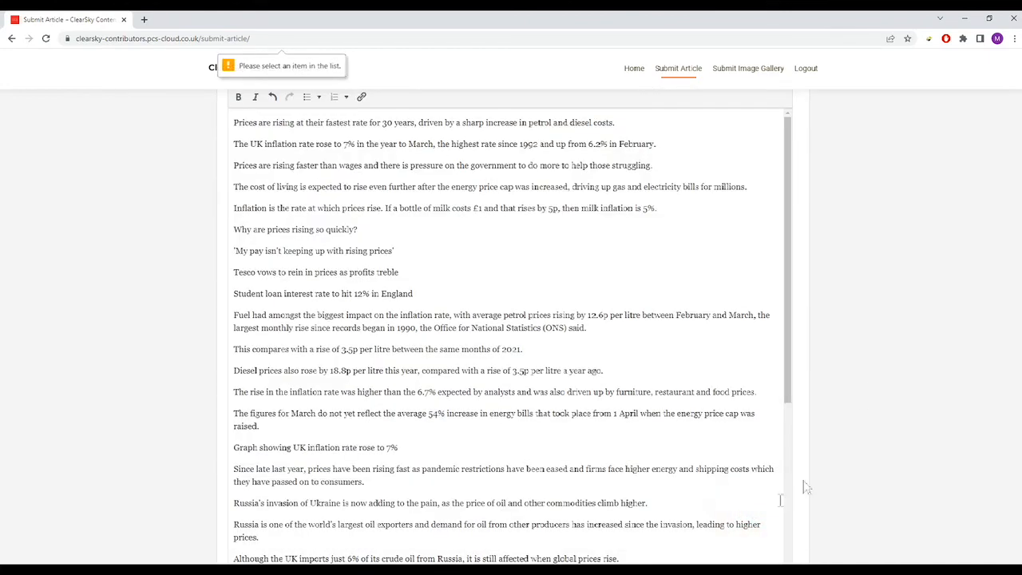
{"action": "left_click", "coordinate": [278, 262]}
{"action": "left_click", "coordinate": [263, 302]}
{"action": "left_click", "coordinate": [877, 246]}
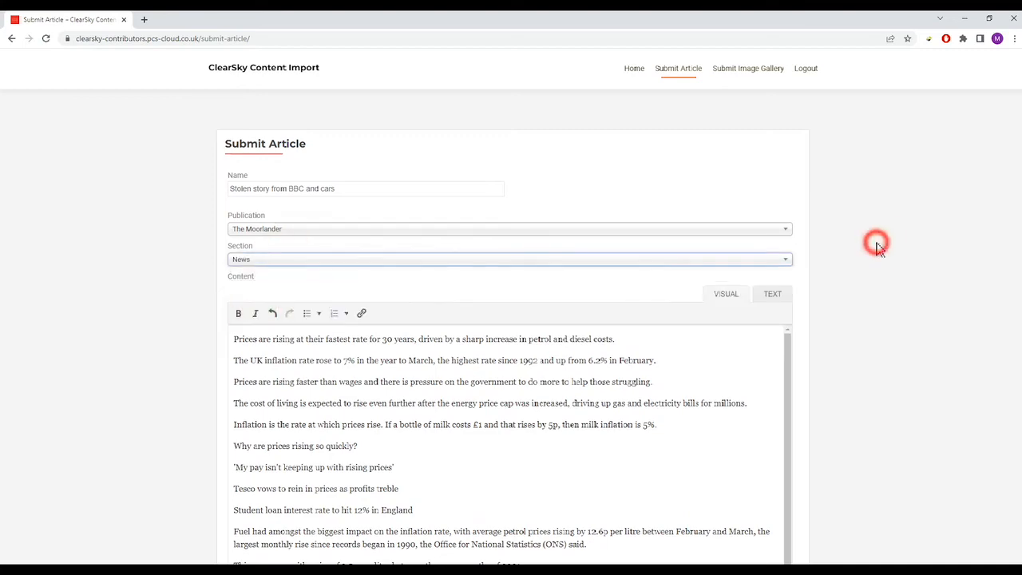
{"action": "triple_click", "coordinate": [381, 187]}
{"action": "left_click", "coordinate": [665, 176]}
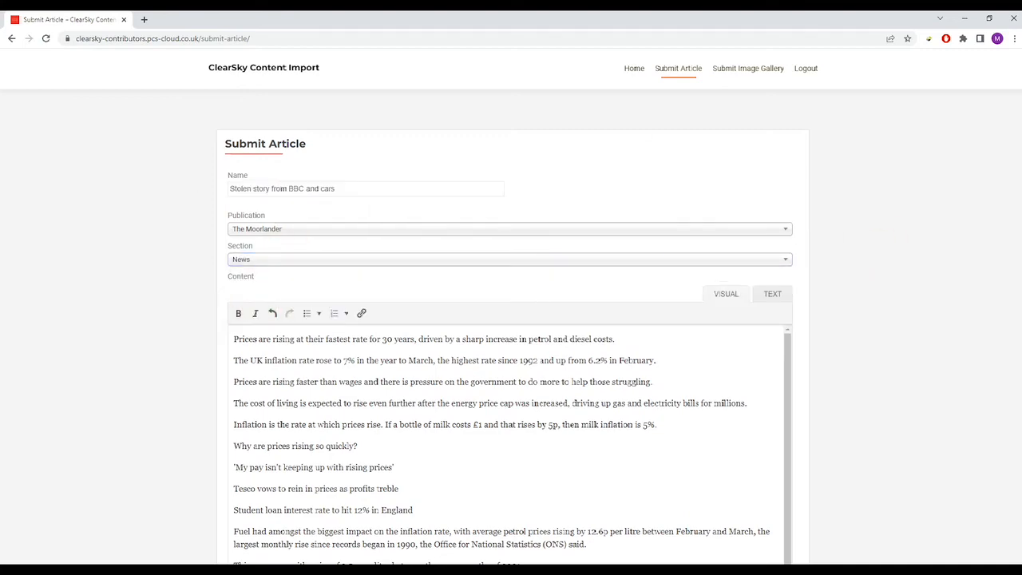
{"action": "scroll", "coordinate": [994, 391], "scroll_direction": "down", "scroll_amount": 15}
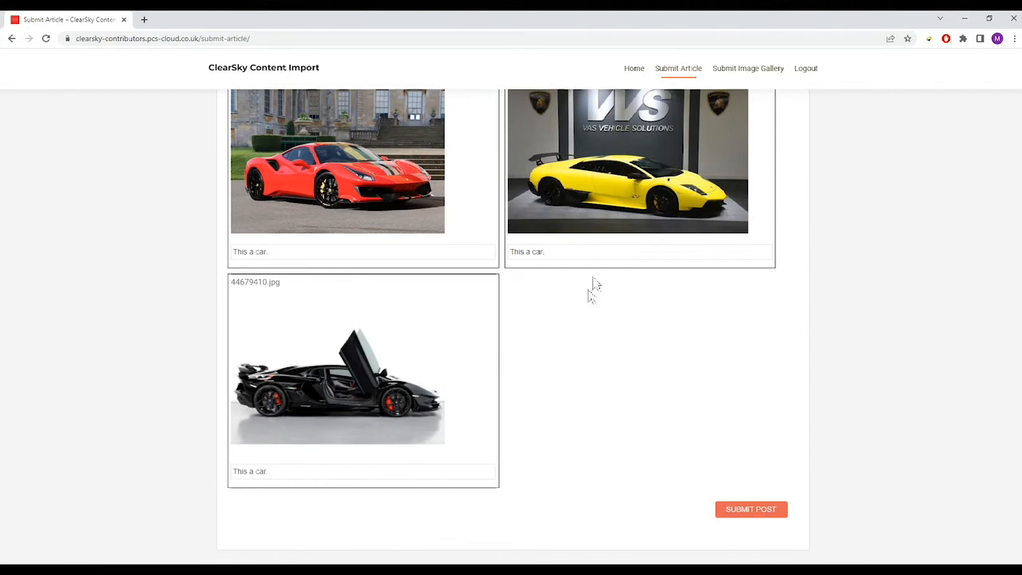
- Post the article with its car photos and check the 'successfully submitted a post' message
{"action": "left_click", "coordinate": [754, 511]}
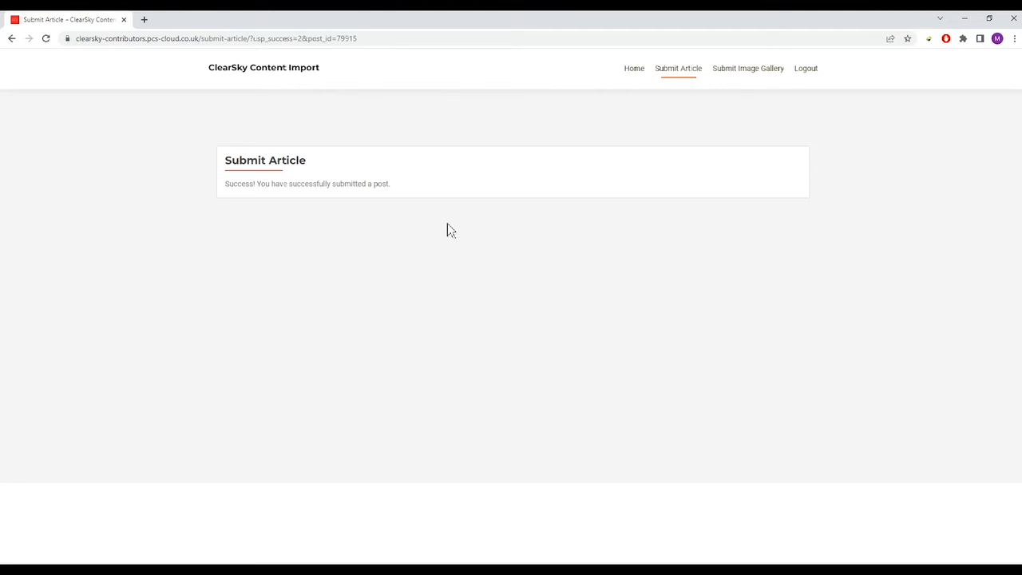
{"action": "left_click_drag", "start_coordinate": [424, 185], "coordinate": [209, 168]}
{"action": "left_click", "coordinate": [316, 183]}
{"action": "left_click_drag", "start_coordinate": [397, 185], "coordinate": [214, 158]}
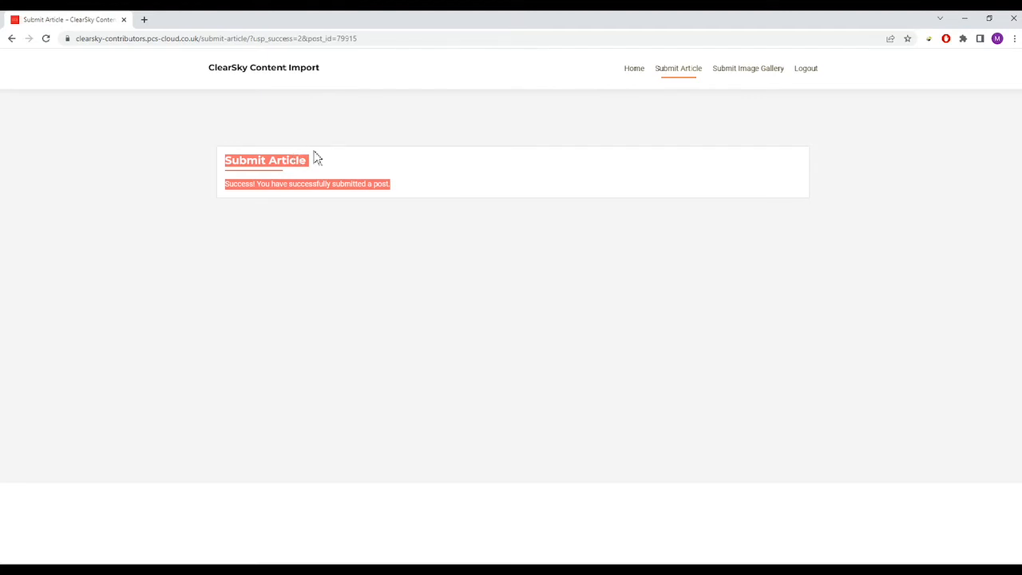
{"action": "left_click", "coordinate": [509, 190]}
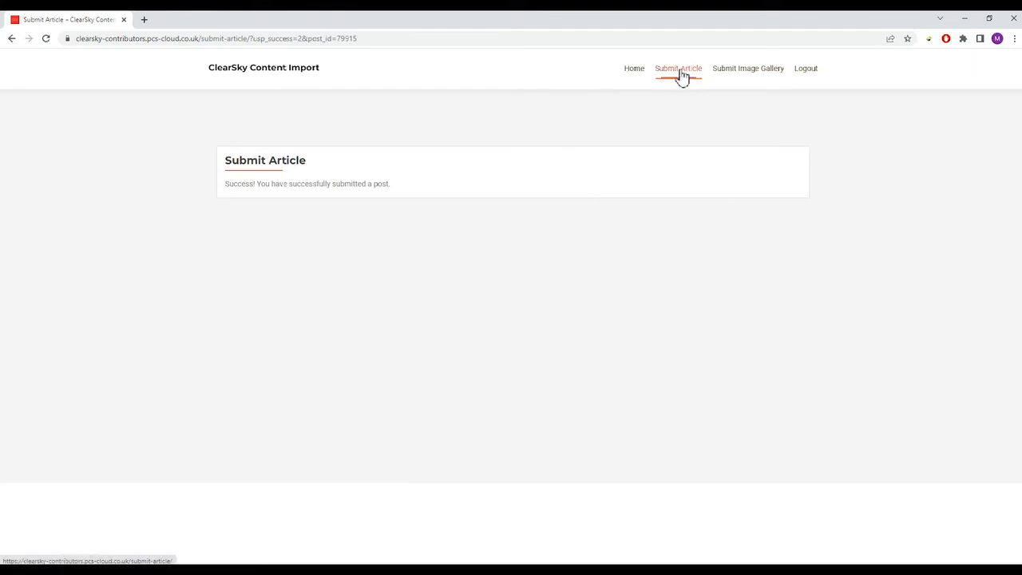
{"action": "left_click", "coordinate": [632, 72]}
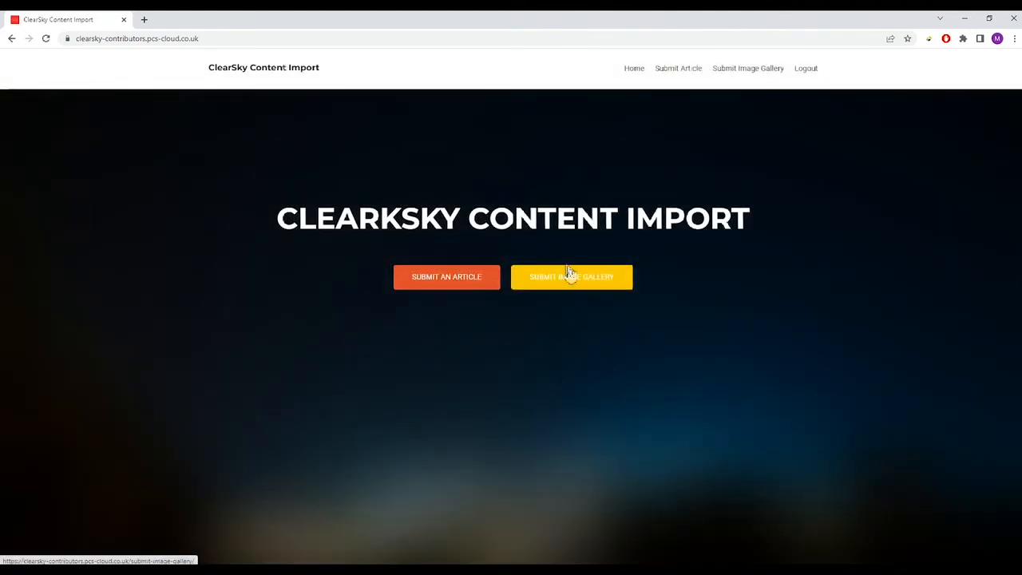
- Open the Submit Image Gallery form using the yellow button on the home page
{"action": "left_click", "coordinate": [680, 74]}
{"action": "left_click", "coordinate": [736, 76]}
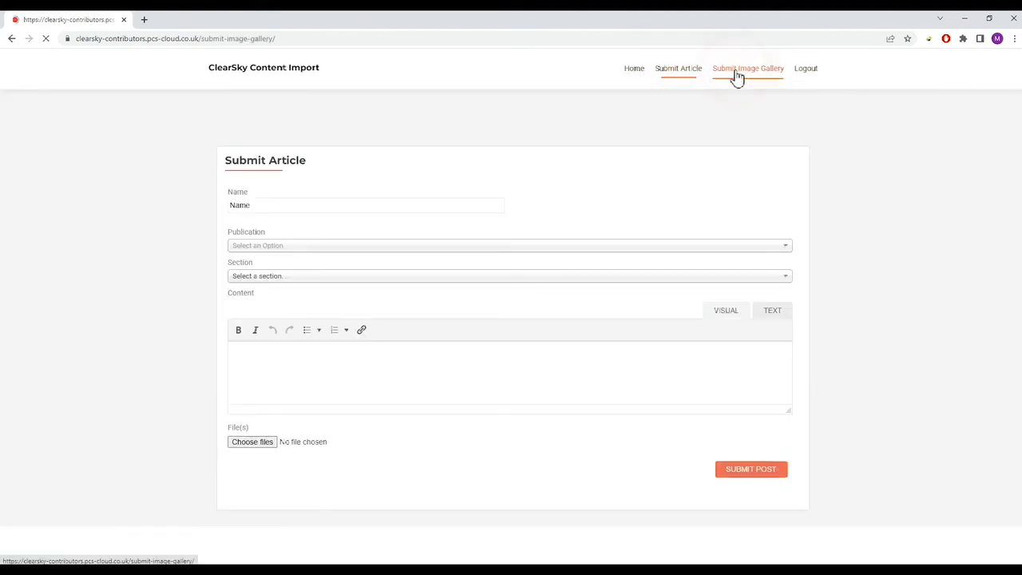
{"action": "left_click", "coordinate": [643, 76]}
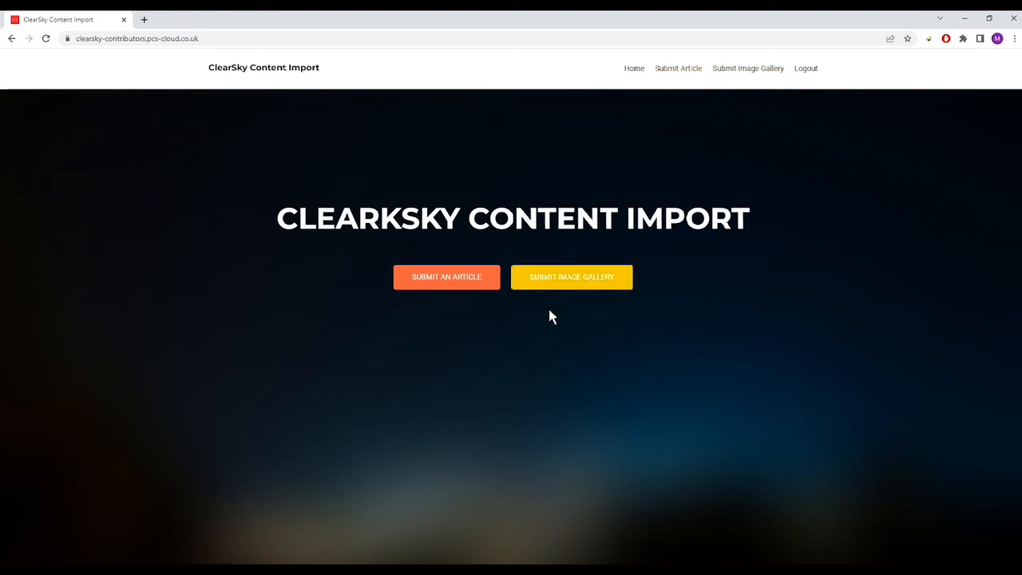
{"action": "left_click", "coordinate": [566, 284]}
- Name the gallery 'This is a collection of car images' and browse to the Pictures folder
{"action": "left_click", "coordinate": [283, 206]}
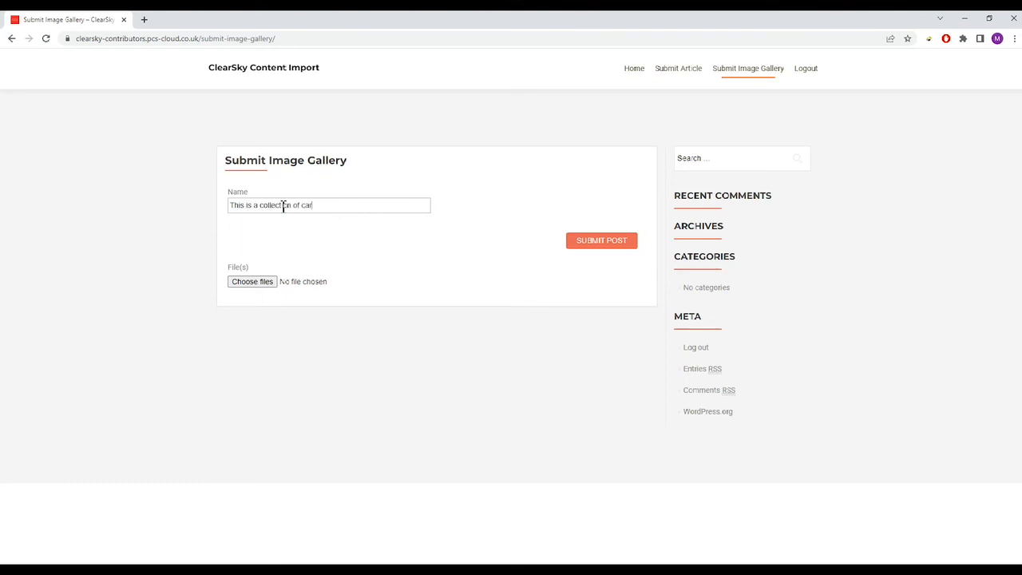
{"action": "left_click", "coordinate": [384, 256]}
{"action": "left_click", "coordinate": [262, 284]}
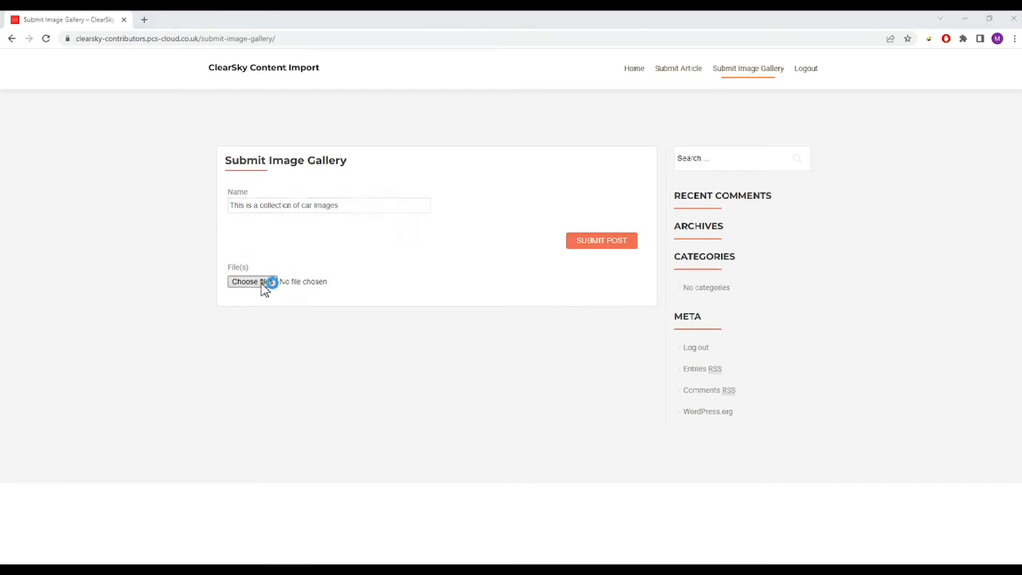
{"action": "left_click_drag", "start_coordinate": [394, 122], "coordinate": [395, 99]}
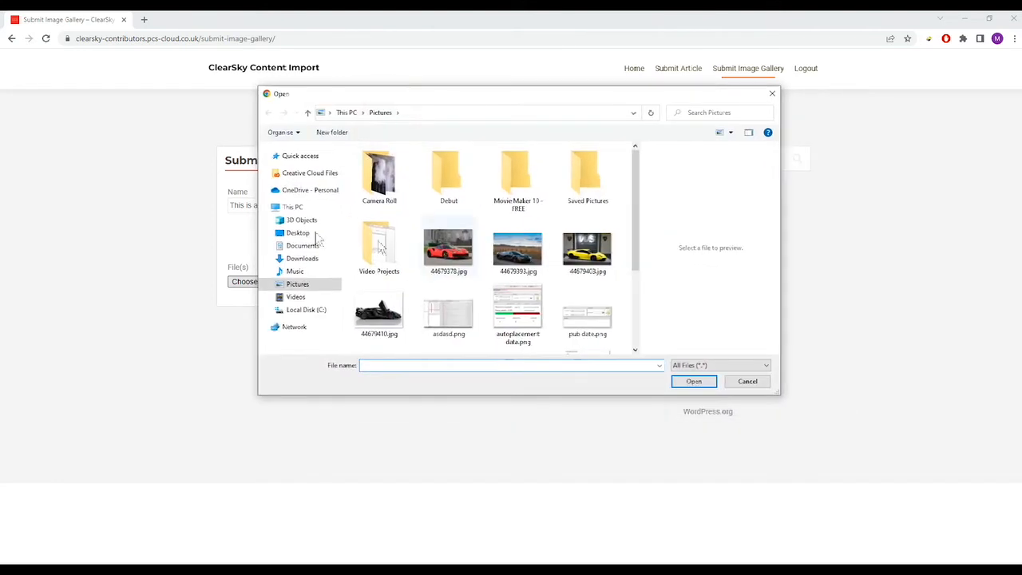
{"action": "left_click", "coordinate": [299, 258]}
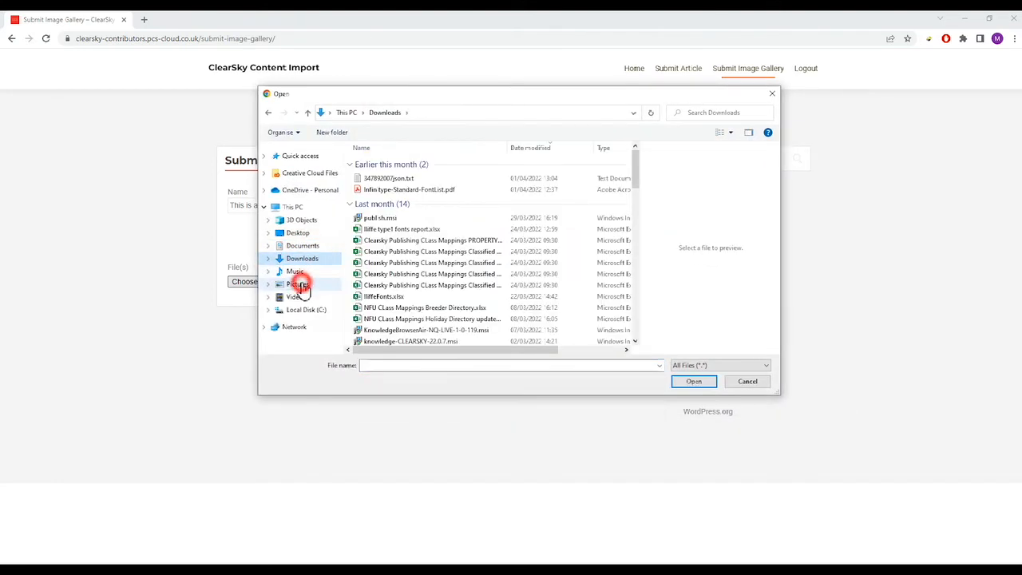
{"action": "left_click", "coordinate": [301, 285]}
- Attach five images: test filler 1x1.jpg, 44679410.jpg, 44679378.jpg, 44679393.jpg and 44679403.jpg
{"action": "left_click_drag", "start_coordinate": [636, 184], "coordinate": [629, 267]}
{"action": "left_click", "coordinate": [517, 255]}
{"action": "left_click", "coordinate": [379, 184], "text": "ctrl"}
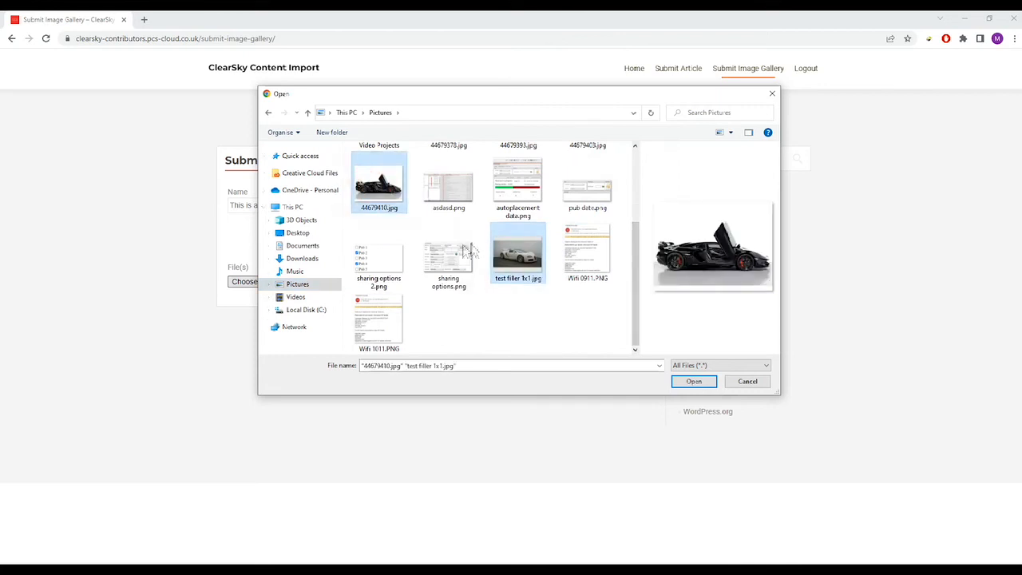
{"action": "left_click", "coordinate": [451, 258]}
{"action": "left_click", "coordinate": [530, 260], "text": "ctrl"}
{"action": "left_click", "coordinate": [526, 309]}
{"action": "left_click", "coordinate": [520, 266]}
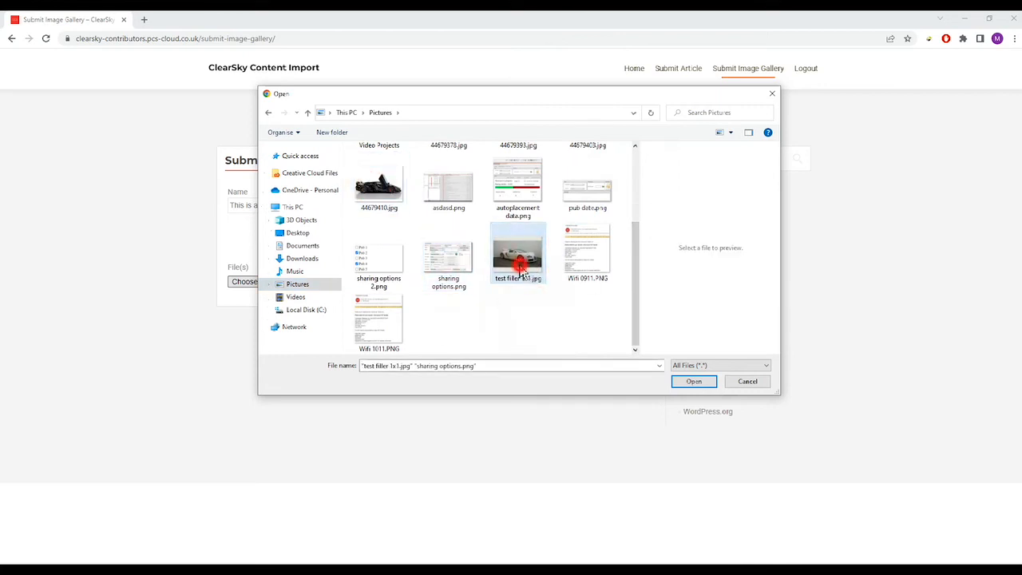
{"action": "scroll", "coordinate": [523, 267], "scroll_direction": "up", "scroll_amount": 3}
{"action": "left_click", "coordinate": [375, 310], "text": "ctrl"}
{"action": "left_click", "coordinate": [448, 248], "text": "ctrl"}
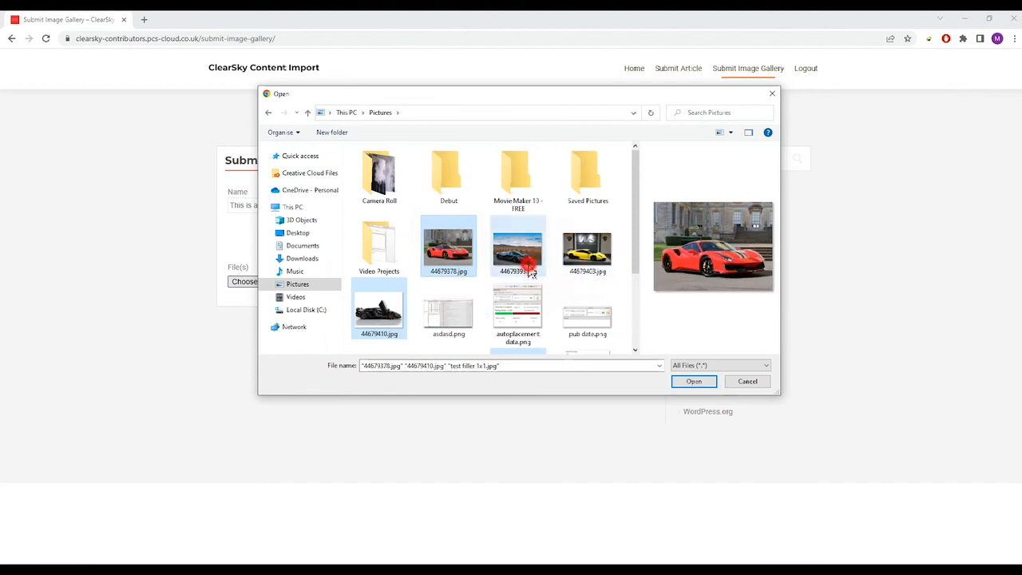
{"action": "left_click", "coordinate": [528, 268], "text": "ctrl"}
{"action": "left_click", "coordinate": [587, 251], "text": "ctrl"}
{"action": "left_click", "coordinate": [694, 381]}
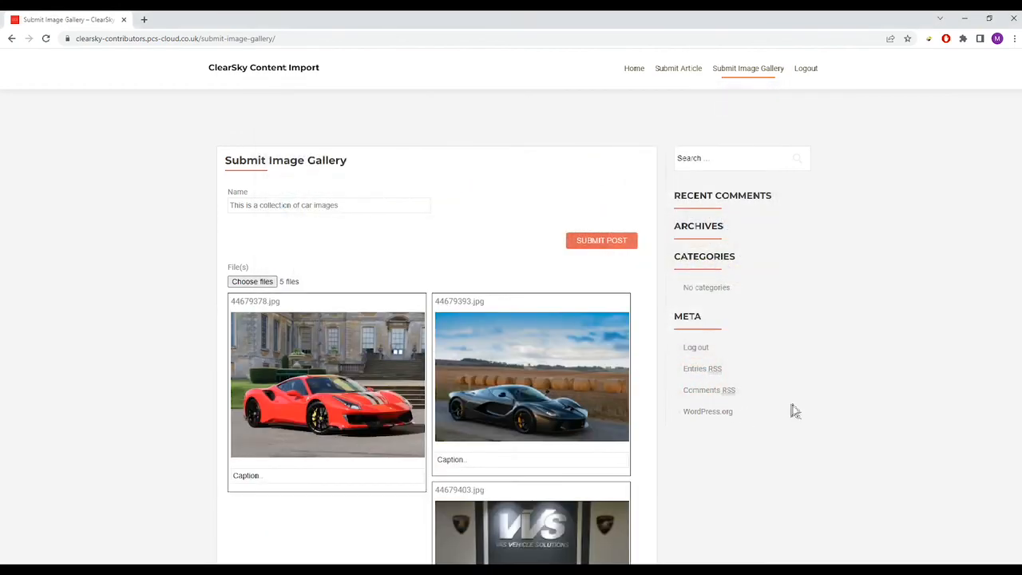
- Try submitting the gallery to reveal the required caption warnings
{"action": "scroll", "coordinate": [791, 411], "scroll_direction": "down", "scroll_amount": 4}
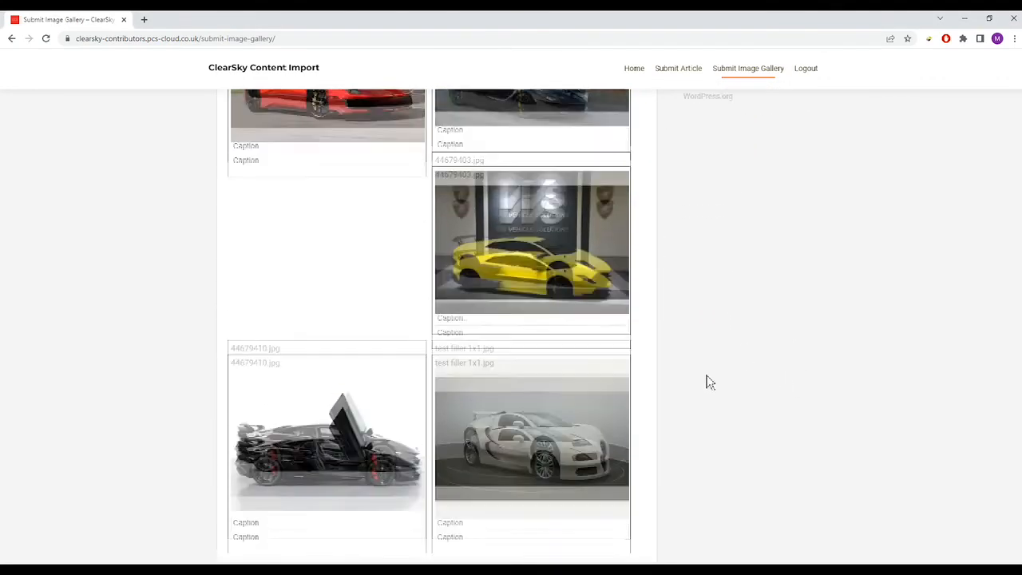
{"action": "scroll", "coordinate": [378, 283], "scroll_direction": "up", "scroll_amount": 4}
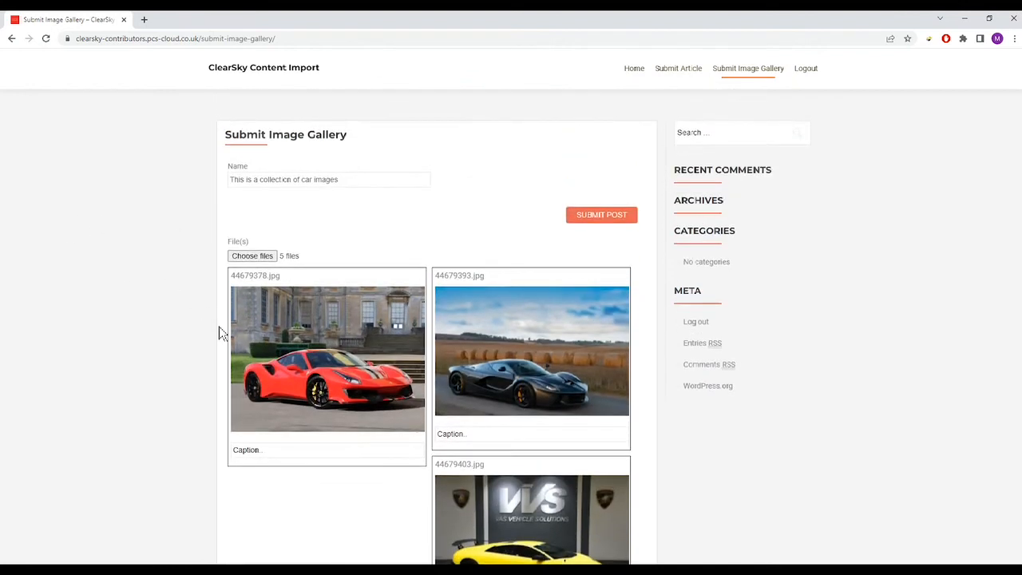
{"action": "scroll", "coordinate": [319, 367], "scroll_direction": "down", "scroll_amount": 1}
{"action": "left_click", "coordinate": [604, 147]}
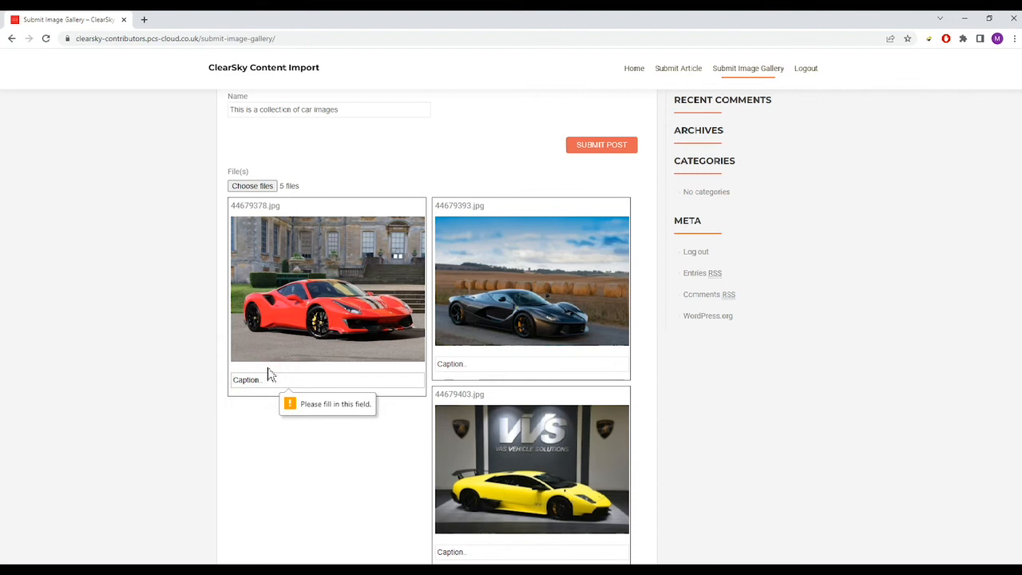
- Paste the caption 'This a car.' into all five images' caption fields
{"action": "type", "text": "This a car."}
{"action": "left_click", "coordinate": [479, 366]}
{"action": "type", "text": "This a car."}
{"action": "scroll", "coordinate": [472, 426], "scroll_direction": "down", "scroll_amount": 2}
{"action": "left_click", "coordinate": [479, 462]}
{"action": "type", "text": "This a car."}
{"action": "scroll", "coordinate": [397, 472], "scroll_direction": "down", "scroll_amount": 2}
{"action": "left_click", "coordinate": [341, 522]}
{"action": "type", "text": "This a car."}
{"action": "left_click", "coordinate": [471, 525]}
{"action": "type", "text": "This a car."}
{"action": "scroll", "coordinate": [503, 389], "scroll_direction": "up", "scroll_amount": 1}
{"action": "scroll", "coordinate": [503, 389], "scroll_direction": "down", "scroll_amount": 1}
{"action": "scroll", "coordinate": [463, 372], "scroll_direction": "up", "scroll_amount": 4}
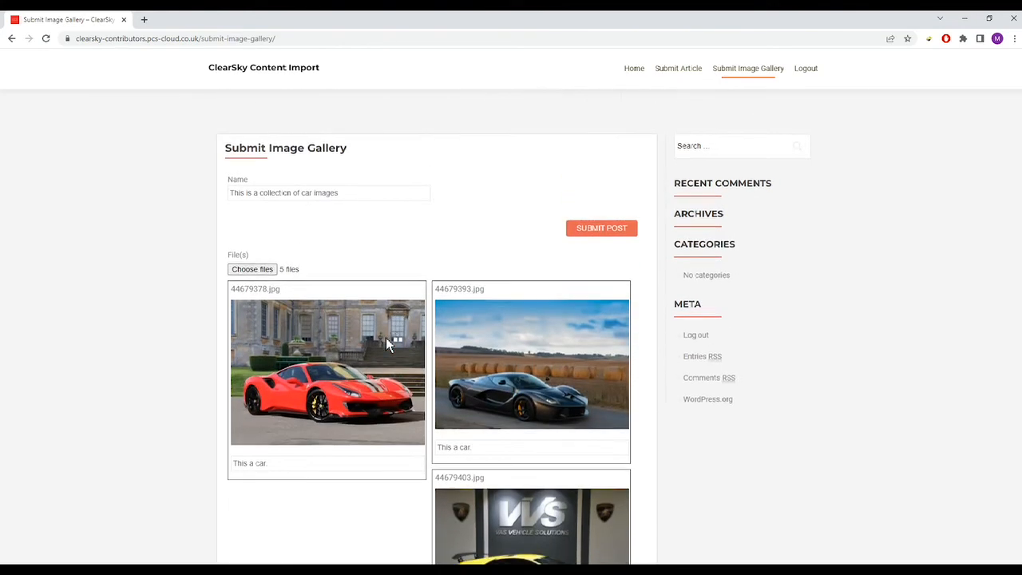
{"action": "scroll", "coordinate": [464, 298], "scroll_direction": "down", "scroll_amount": 3}
{"action": "scroll", "coordinate": [496, 310], "scroll_direction": "up", "scroll_amount": 3}
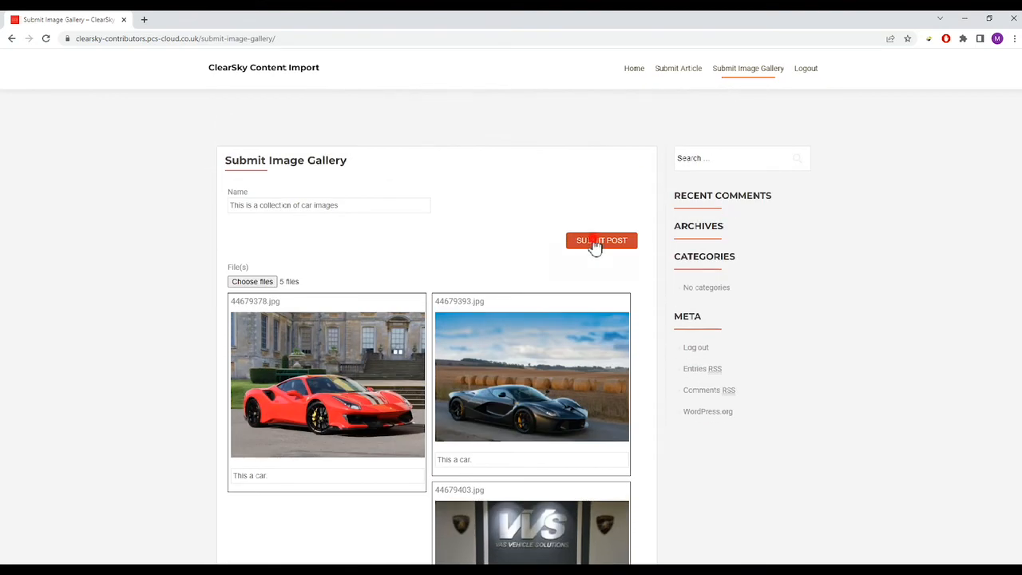
- Post the captioned gallery, check its success message, then return to the Submit Article form
{"action": "left_click", "coordinate": [595, 243]}
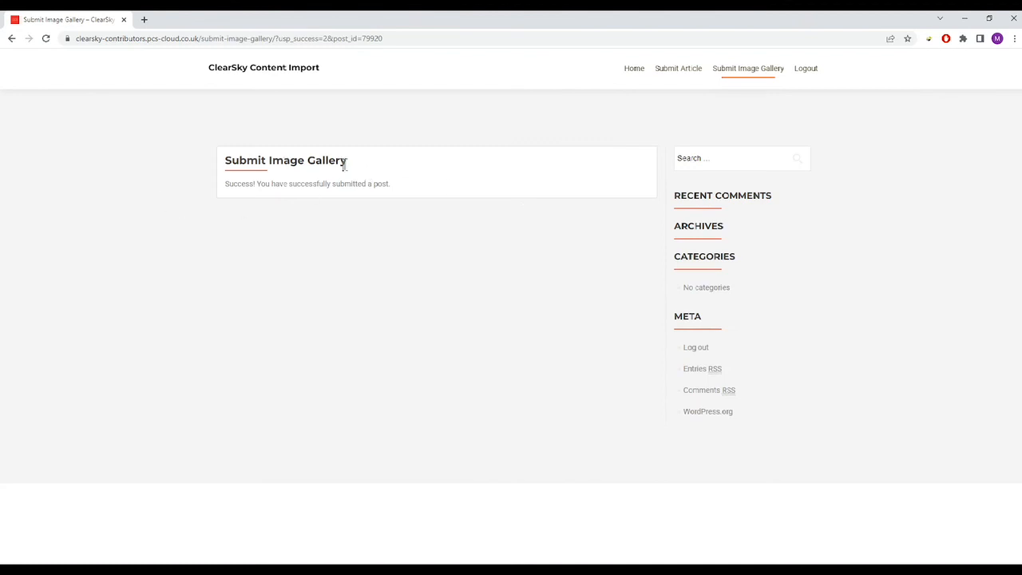
{"action": "triple_click", "coordinate": [407, 183]}
{"action": "left_click", "coordinate": [379, 180]}
{"action": "left_click", "coordinate": [741, 70]}
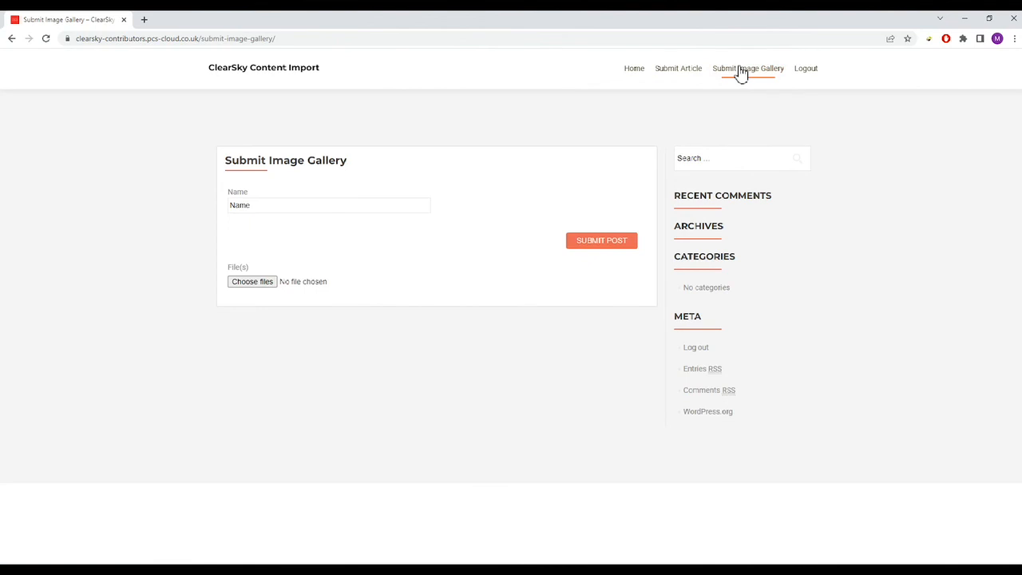
{"action": "left_click", "coordinate": [674, 69]}
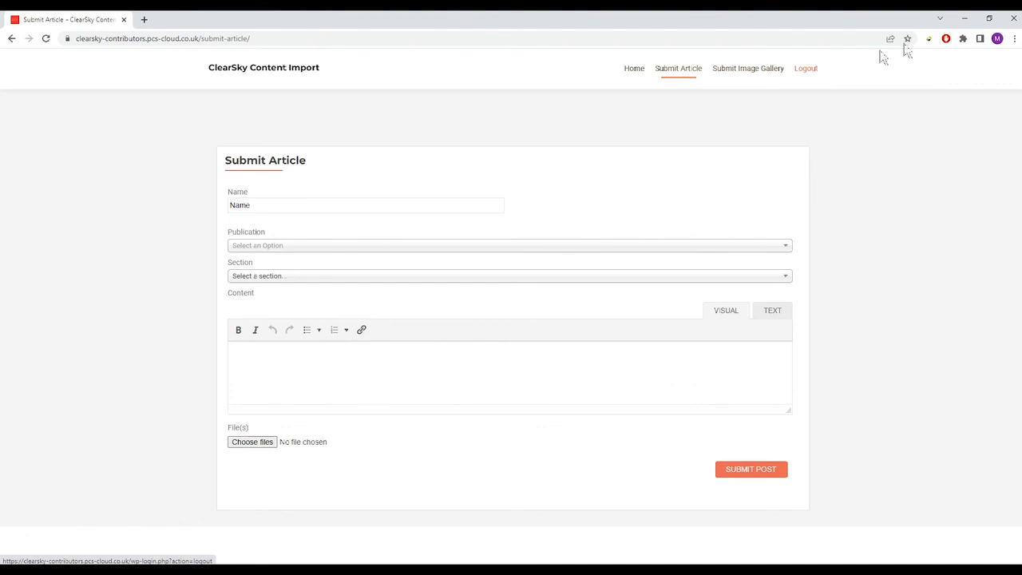
- Log out and confirm, checking the 'You are now logged out.' notice on the login page
{"action": "left_click", "coordinate": [802, 70]}
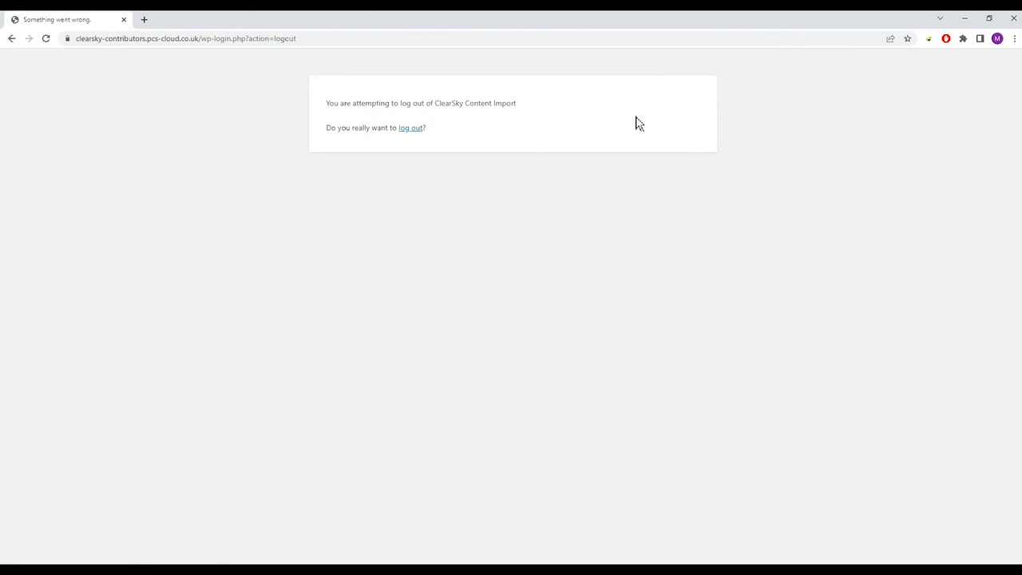
{"action": "left_click", "coordinate": [415, 132]}
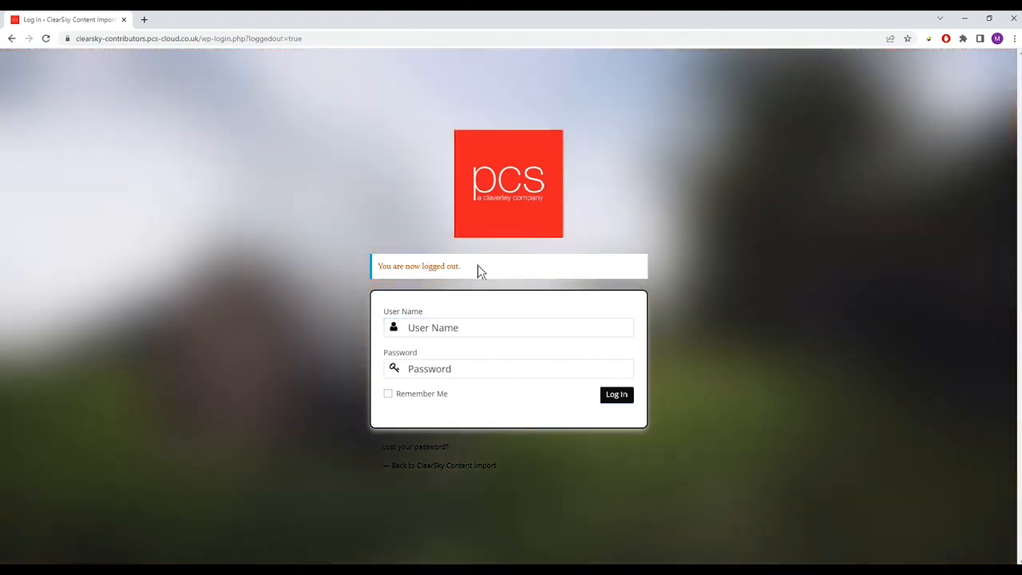
{"action": "left_click_drag", "start_coordinate": [480, 271], "coordinate": [384, 265]}
{"action": "left_click", "coordinate": [456, 326]}
{"action": "left_click", "coordinate": [246, 255]}
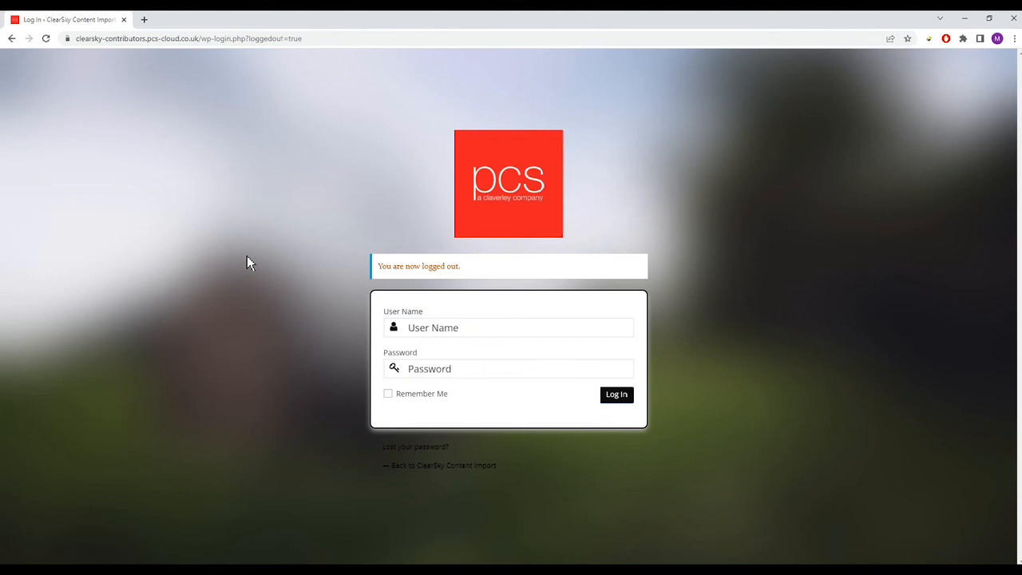